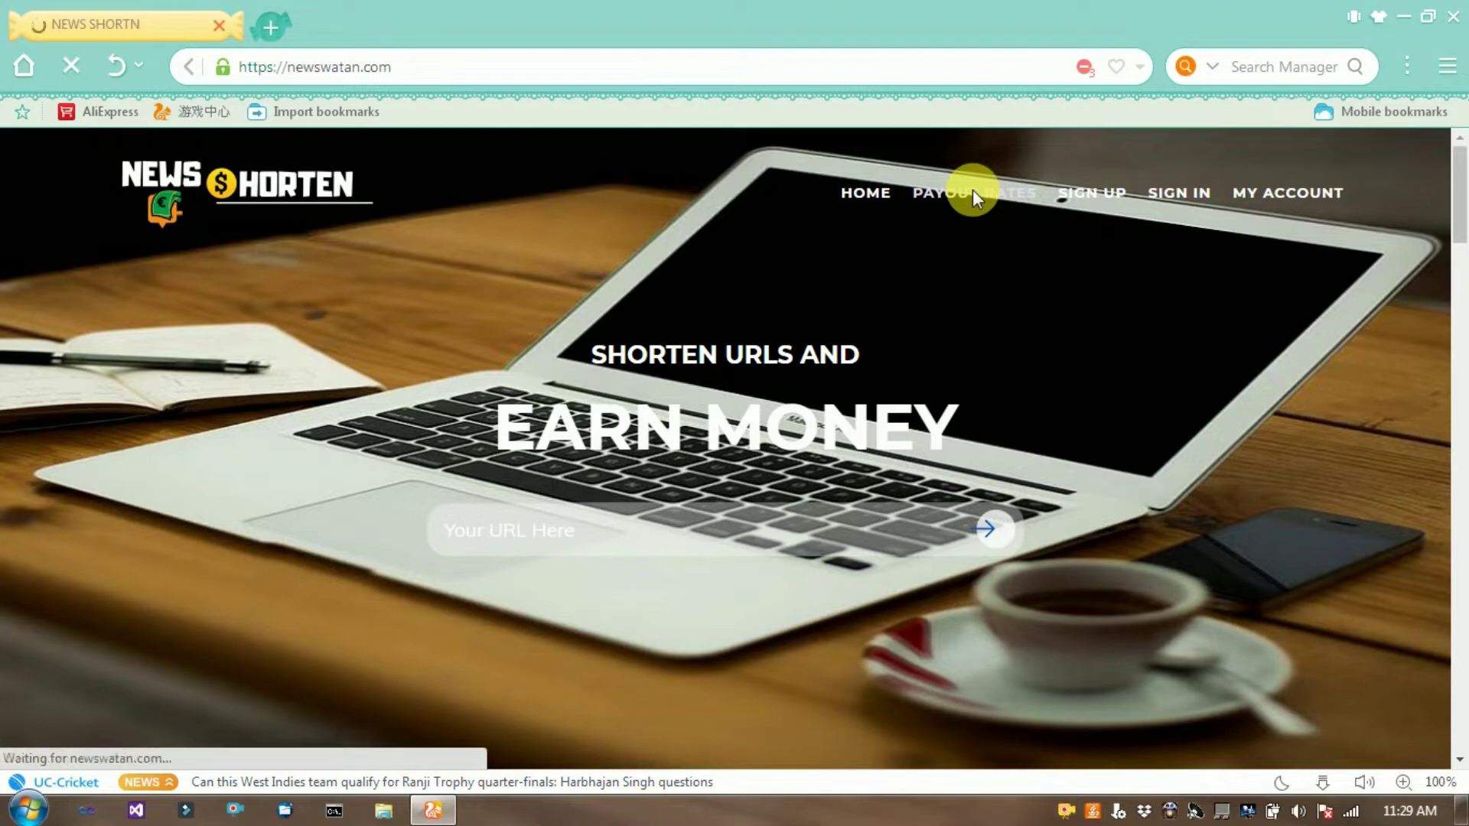
# Open Payout Rates and scroll the per-1000-view table, e.g. United Kingdom $11.00 desktop, $10.00 mobile.
pyautogui.click(971, 191)
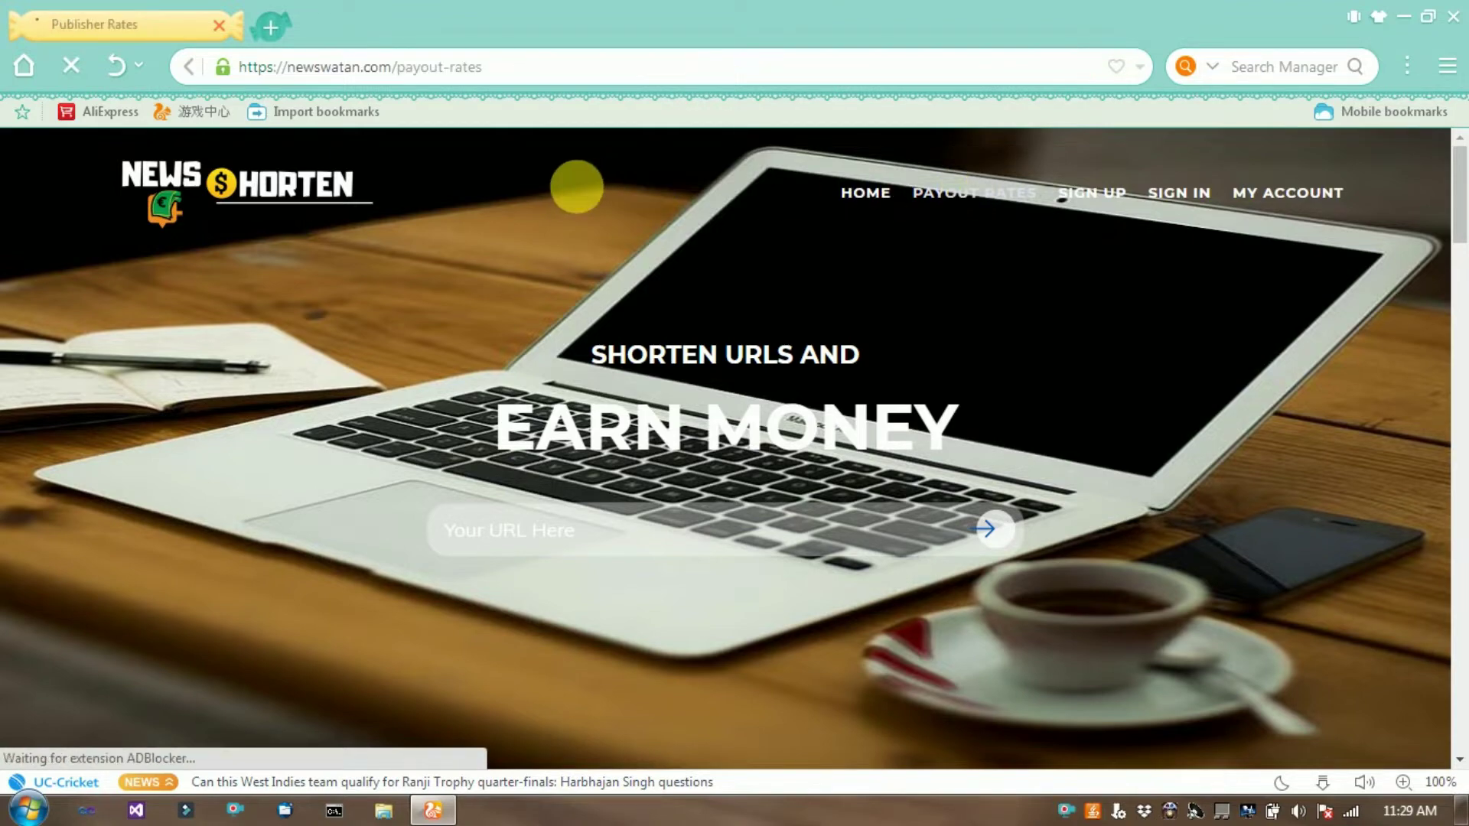
pyautogui.scroll(-3, 85, 399)
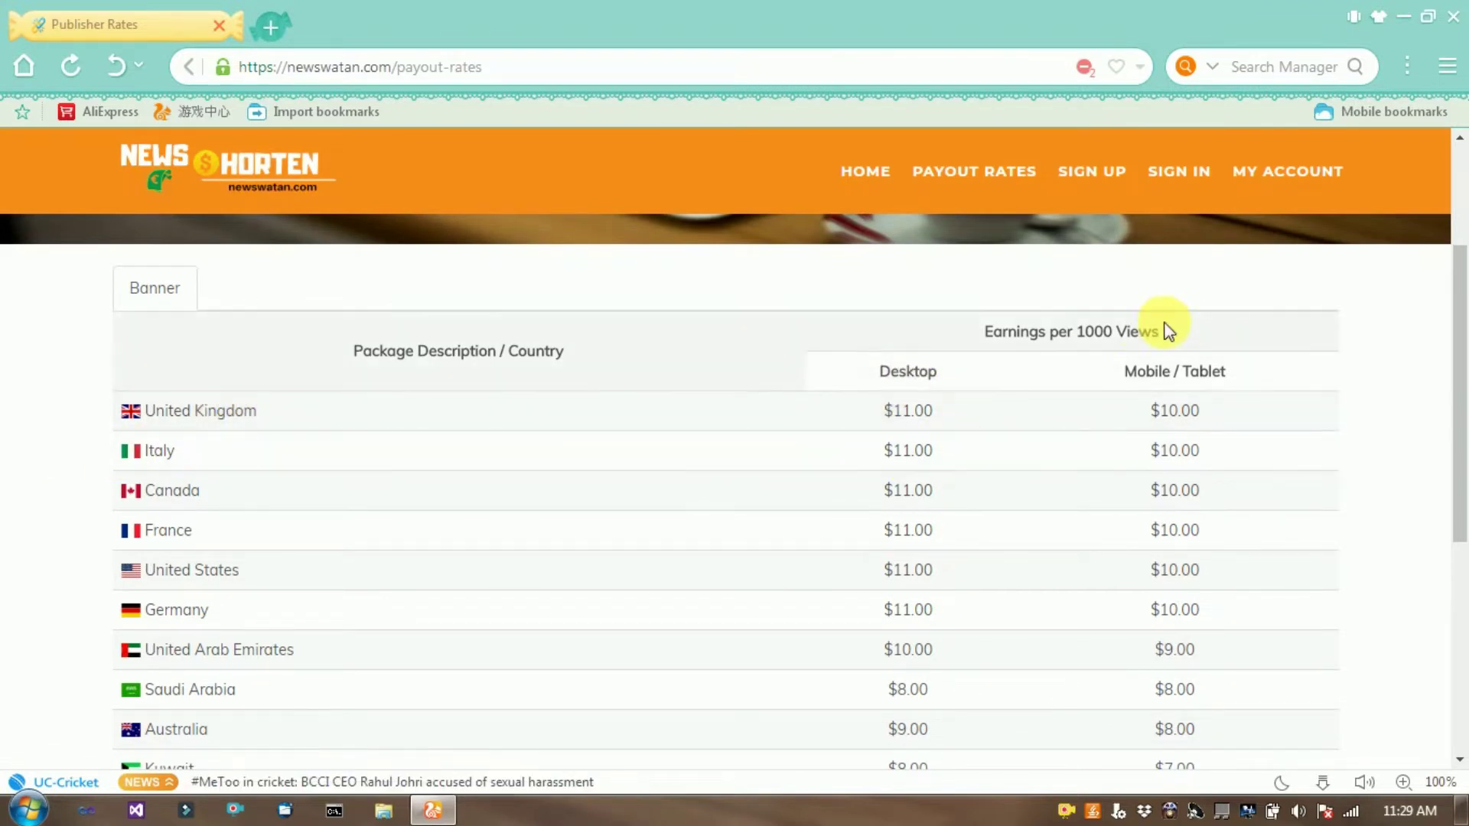
pyautogui.scroll(-4, 741, 353)
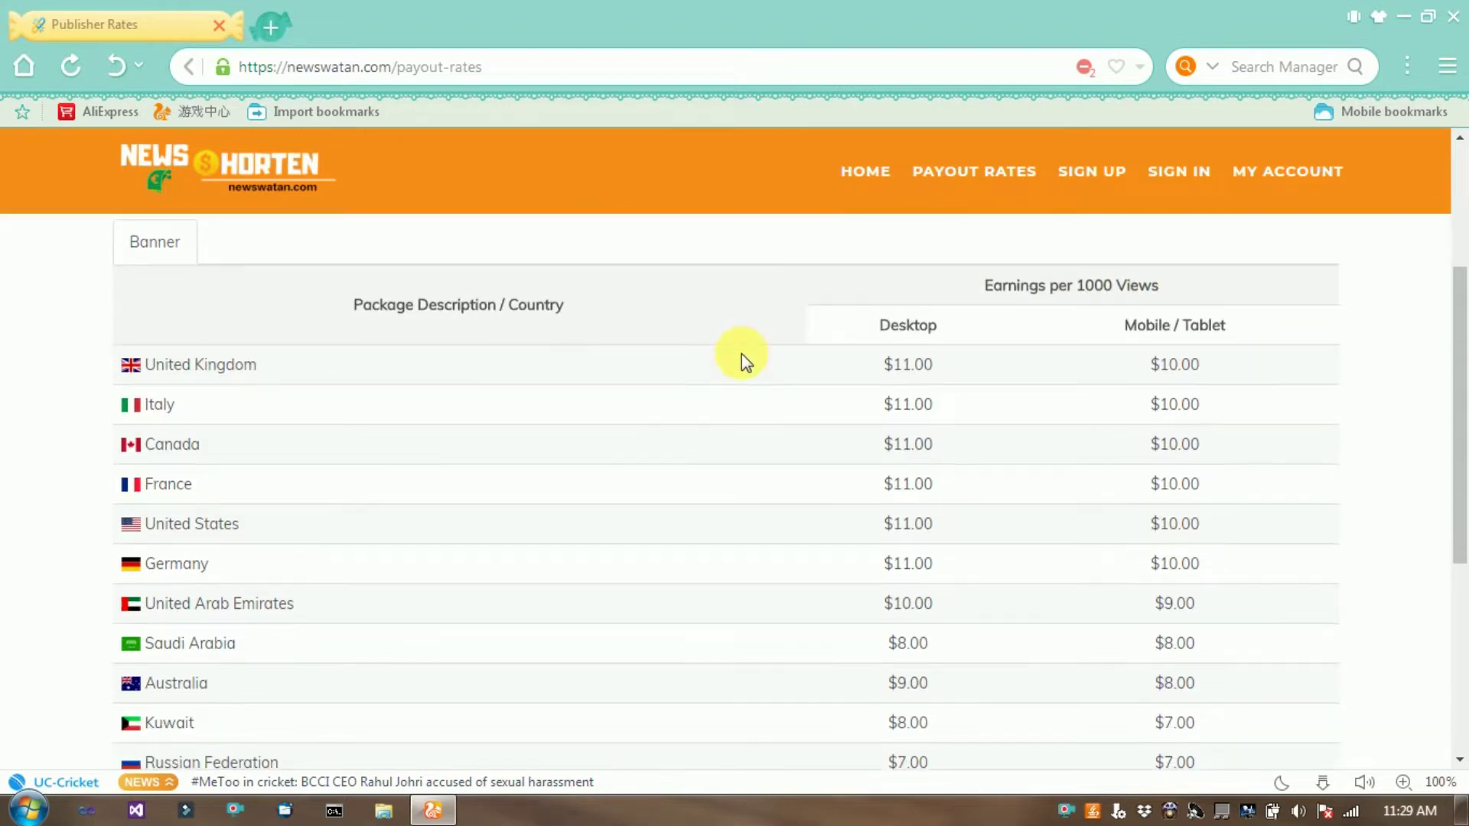
pyautogui.scroll(-2, 736, 356)
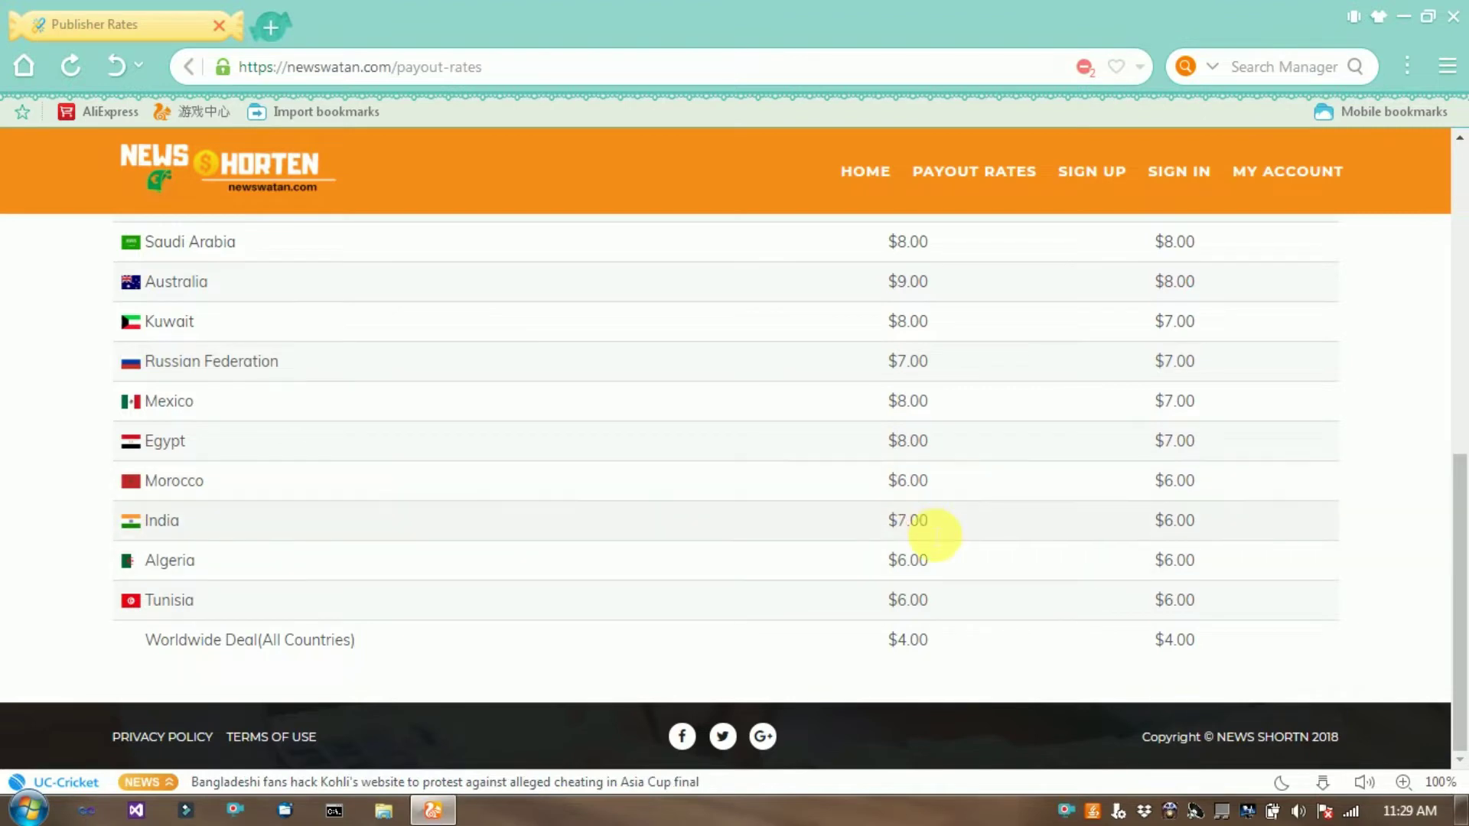
pyautogui.scroll(8, 933, 526)
pyautogui.scroll(-1, 934, 526)
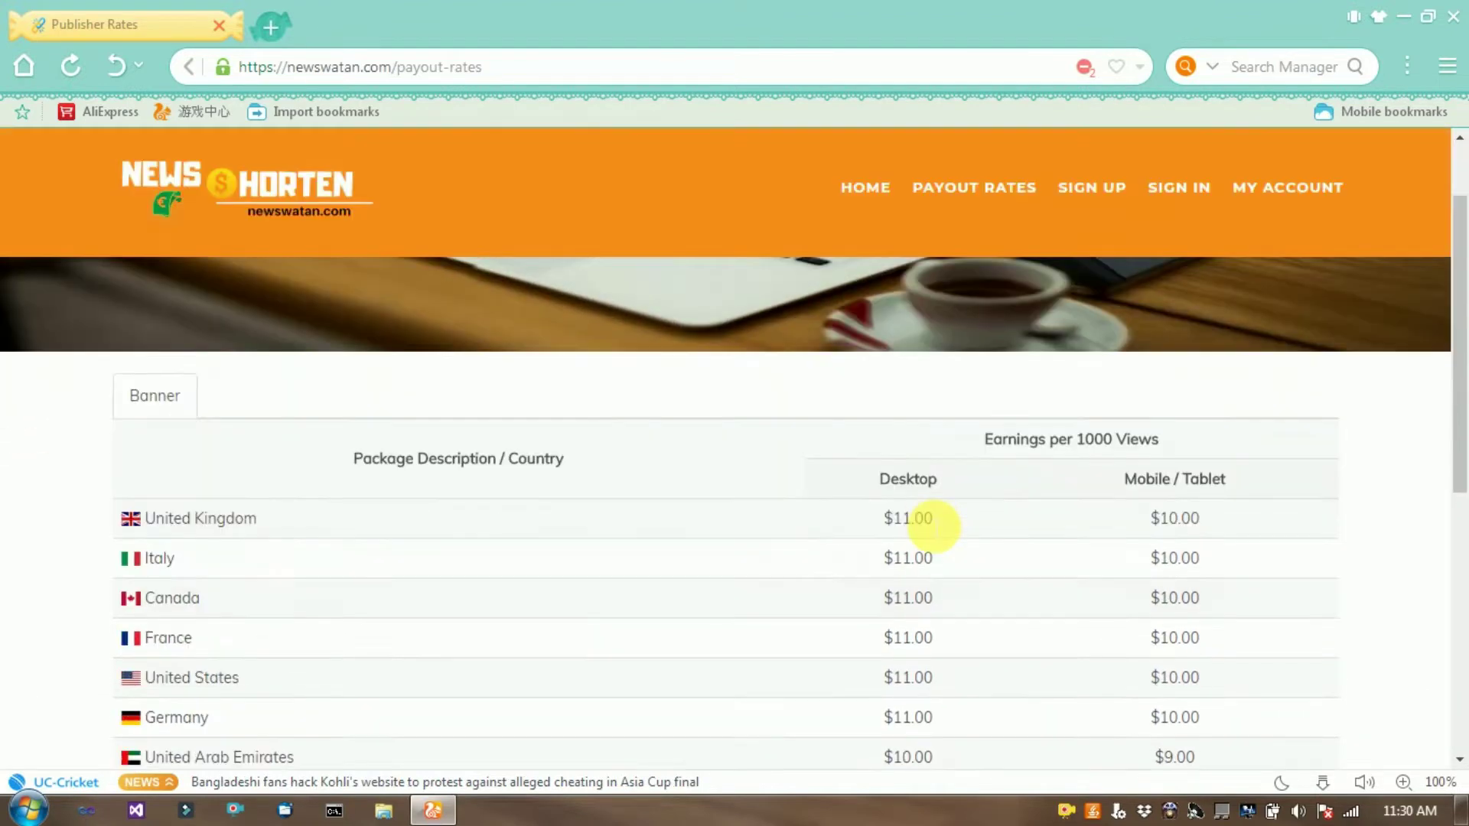
pyautogui.scroll(1, 933, 526)
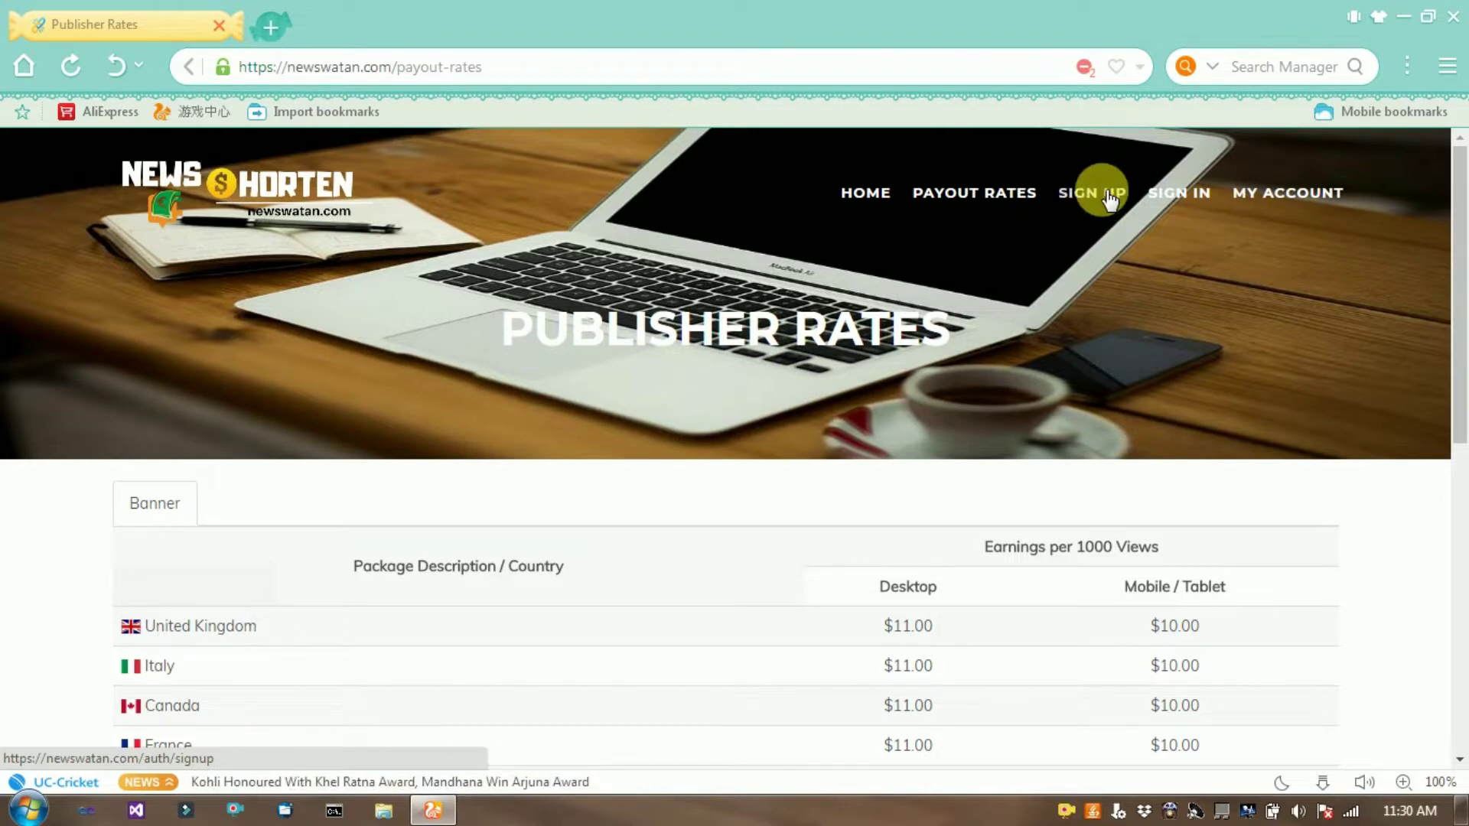
# Open the sign-up form and enter a username.
pyautogui.click(1101, 195)
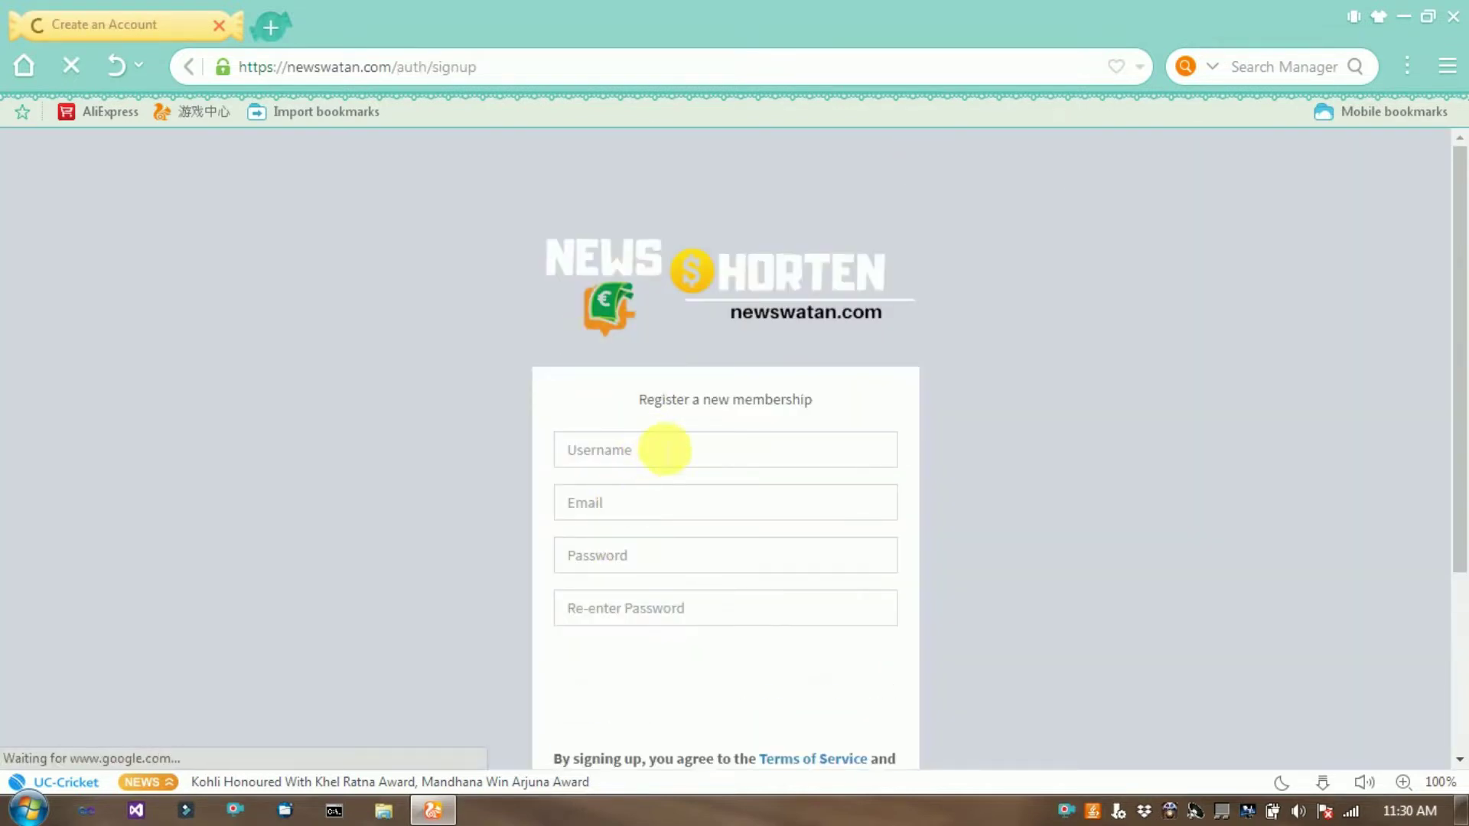
pyautogui.click(665, 450)
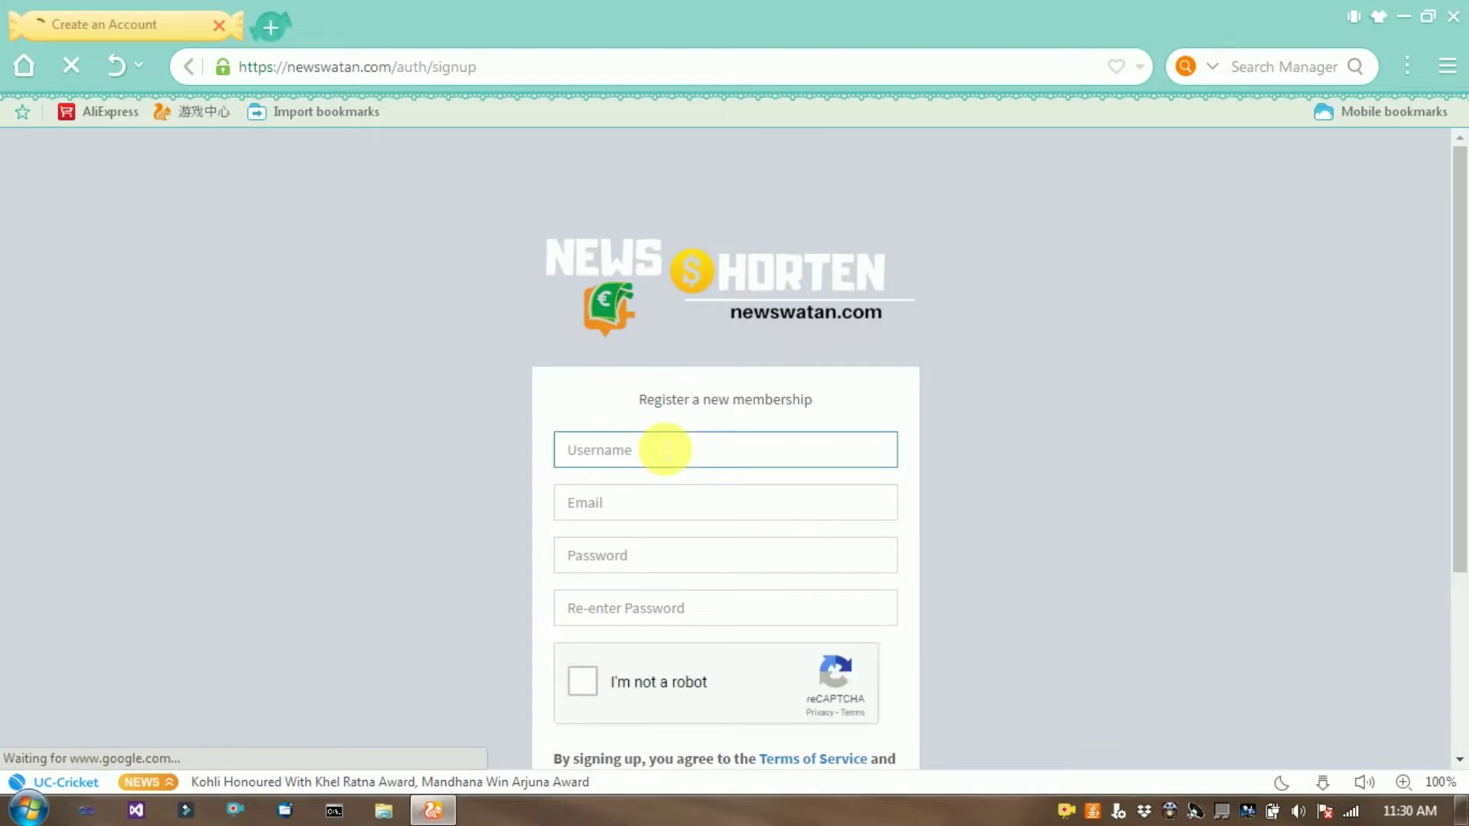
pyautogui.write('anjana')
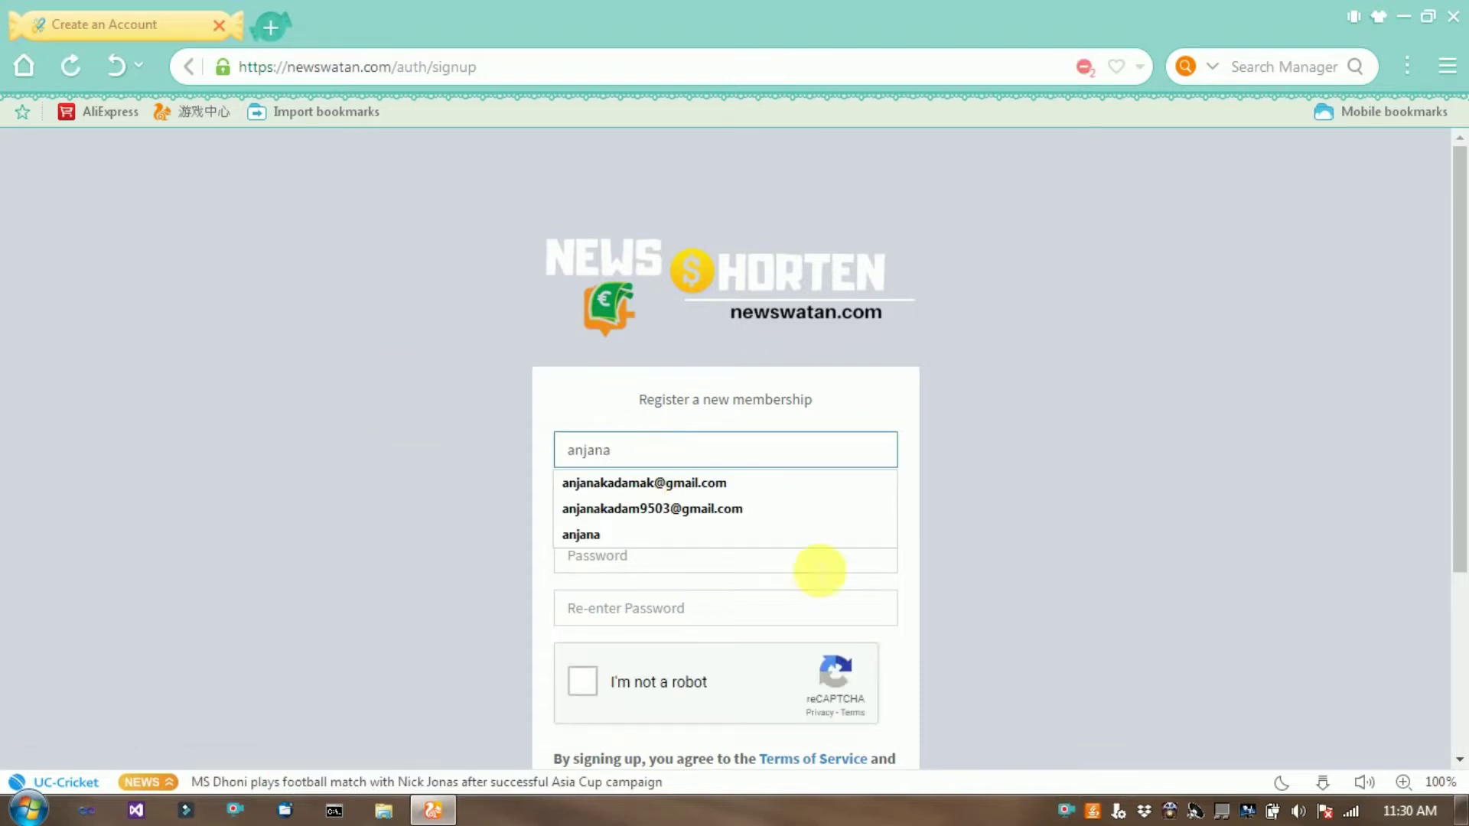
pyautogui.press('Escape')
# Fill in the suggested email address and the account password twice, then start the reCAPTCHA check.
pyautogui.click(624, 508)
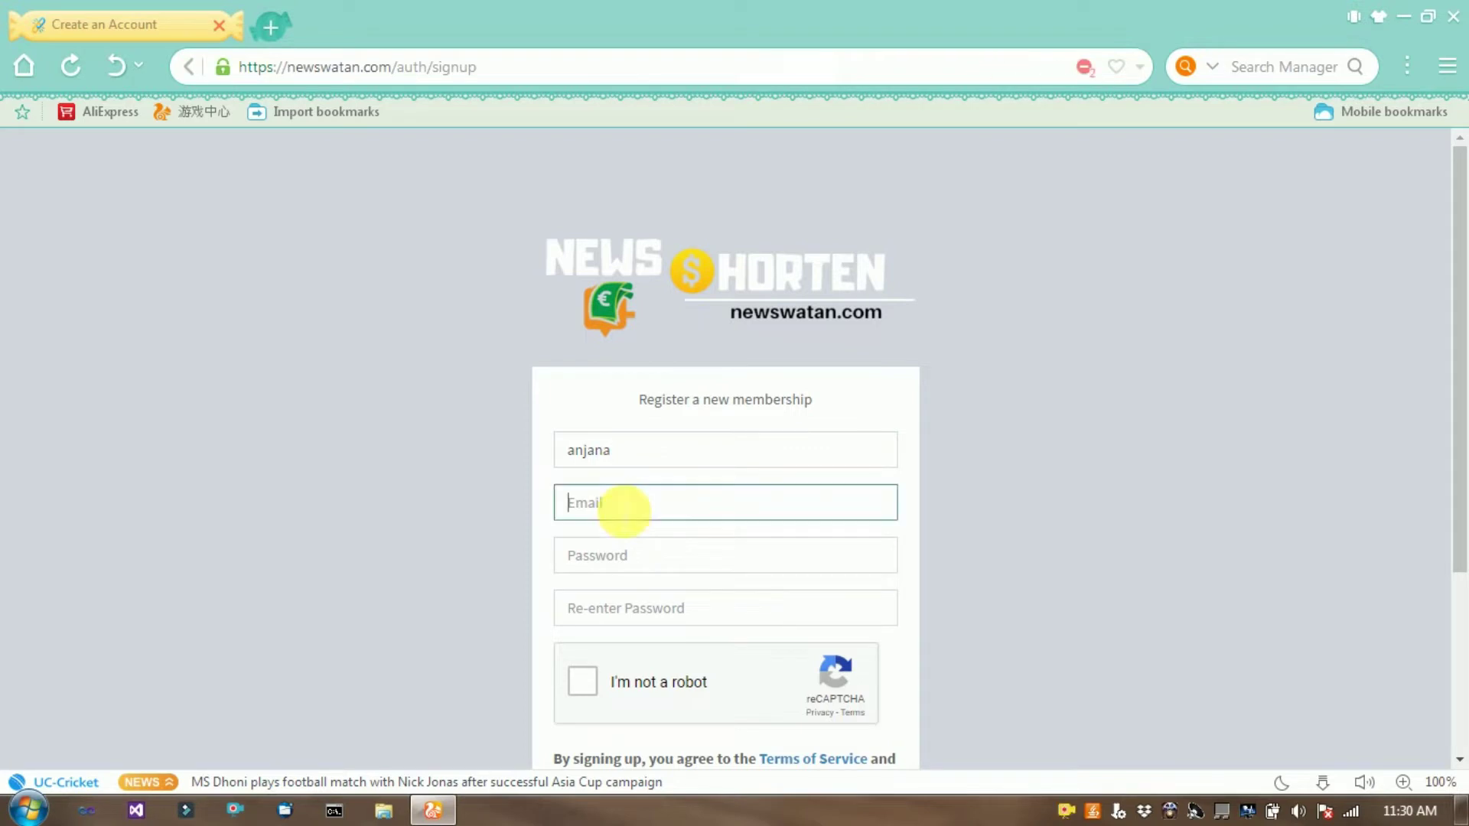
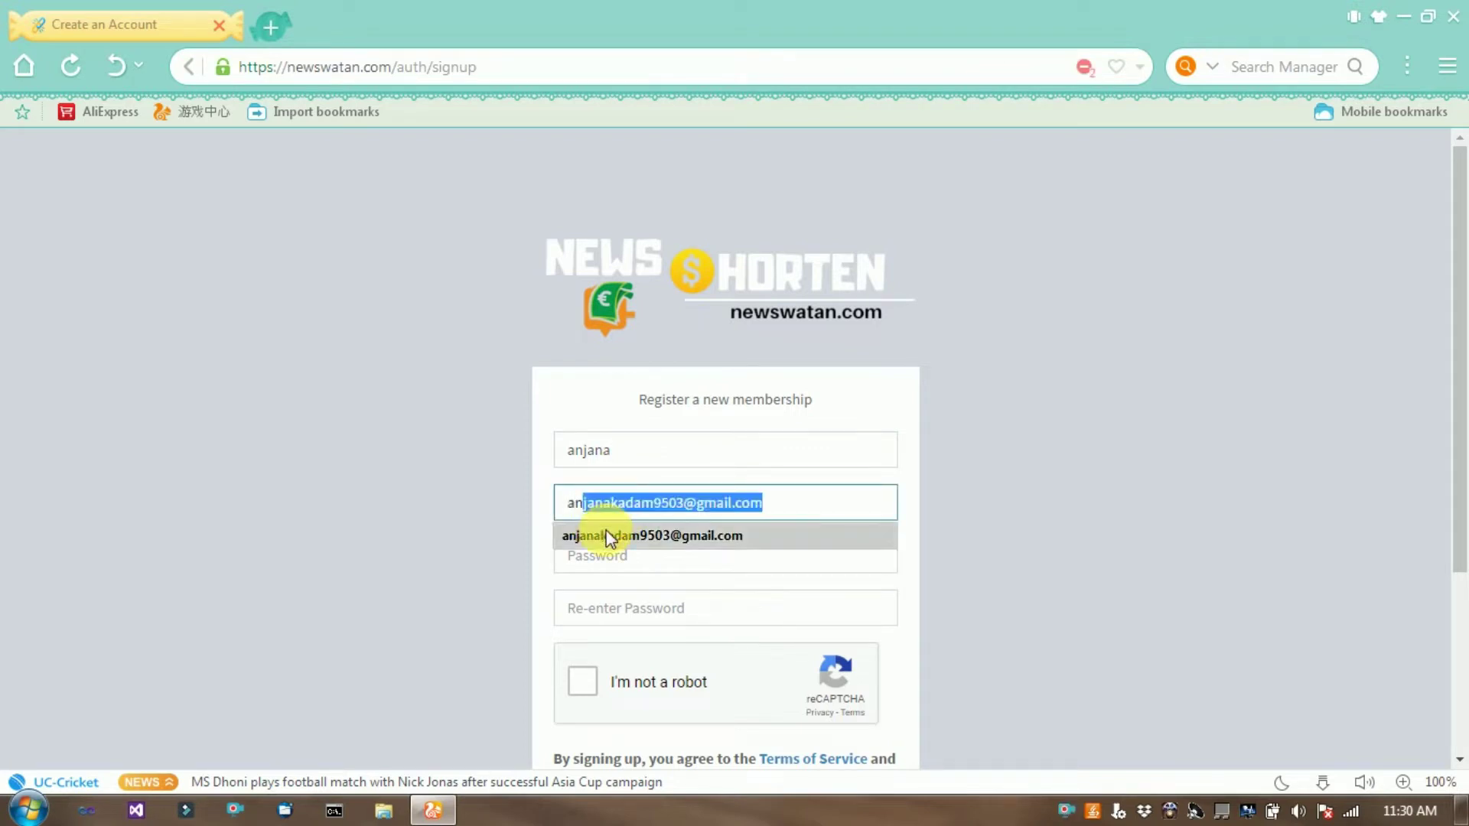
pyautogui.click(612, 535)
pyautogui.click(626, 557)
pyautogui.write('a')
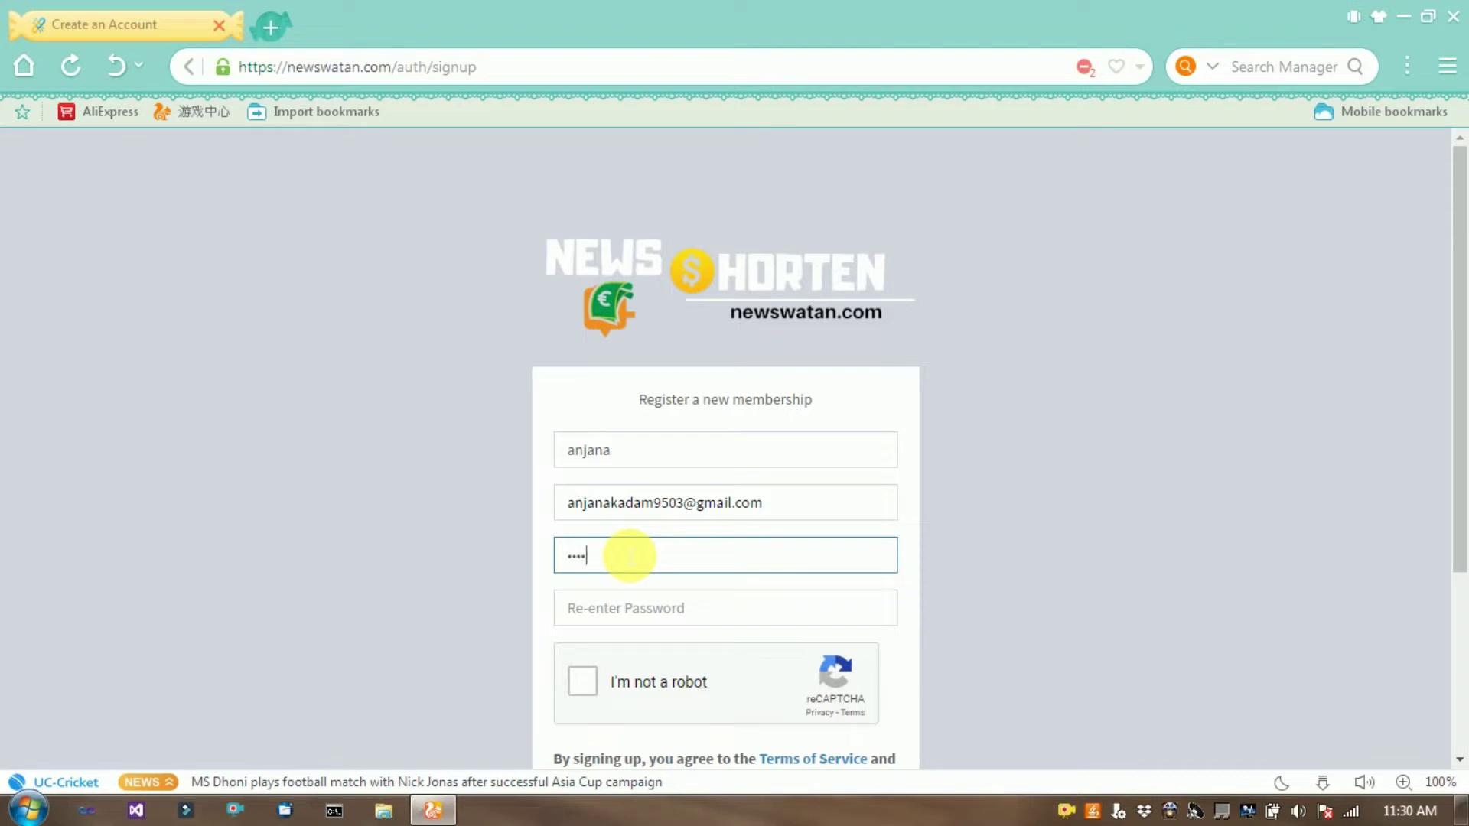
pyautogui.click(579, 614)
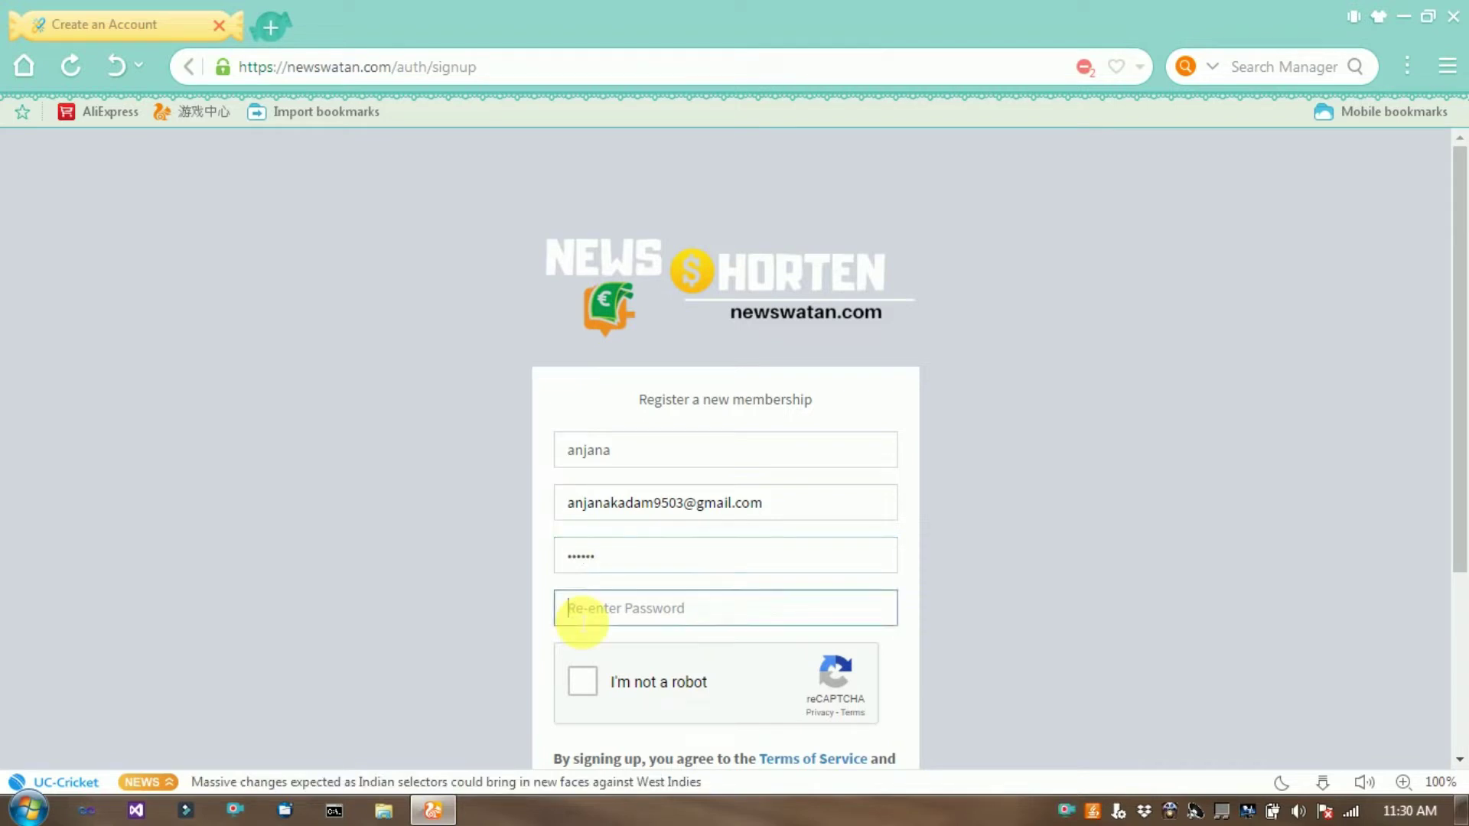
pyautogui.write('a')
pyautogui.click(578, 684)
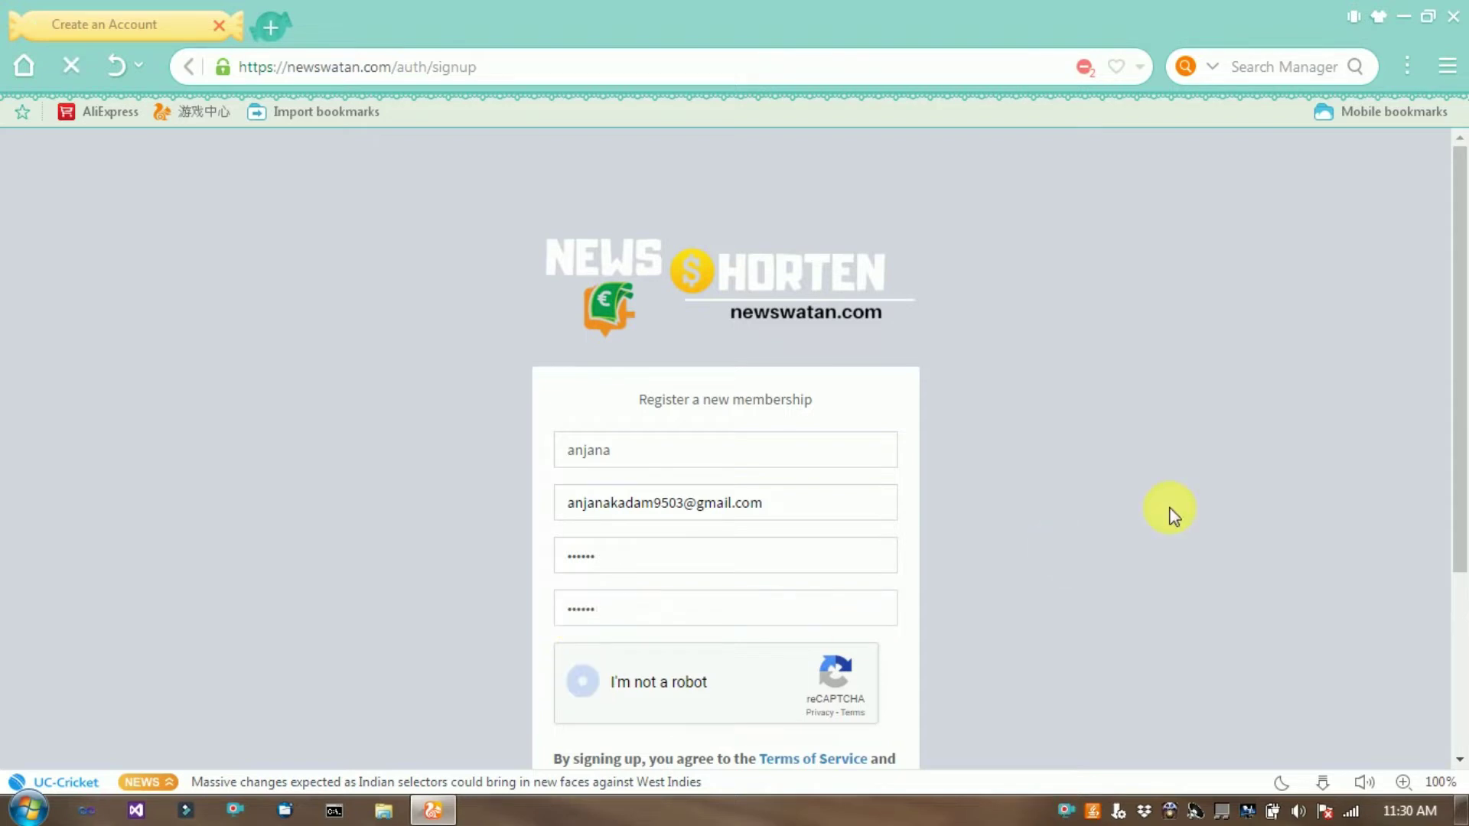
pyautogui.scroll(-3, 1174, 515)
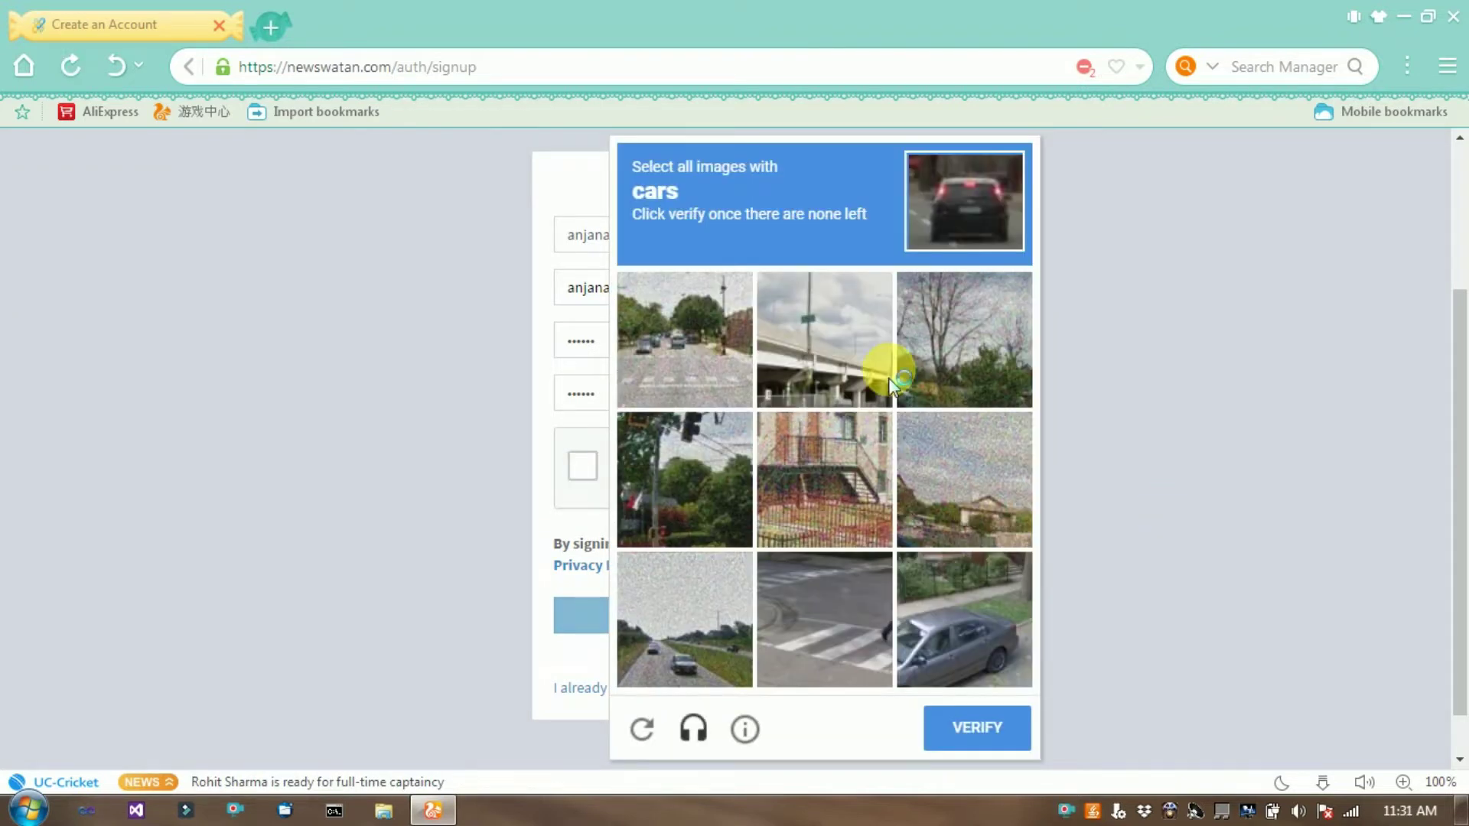
# Select the two car images in the reCAPTCHA challenge and verify.
pyautogui.click(684, 365)
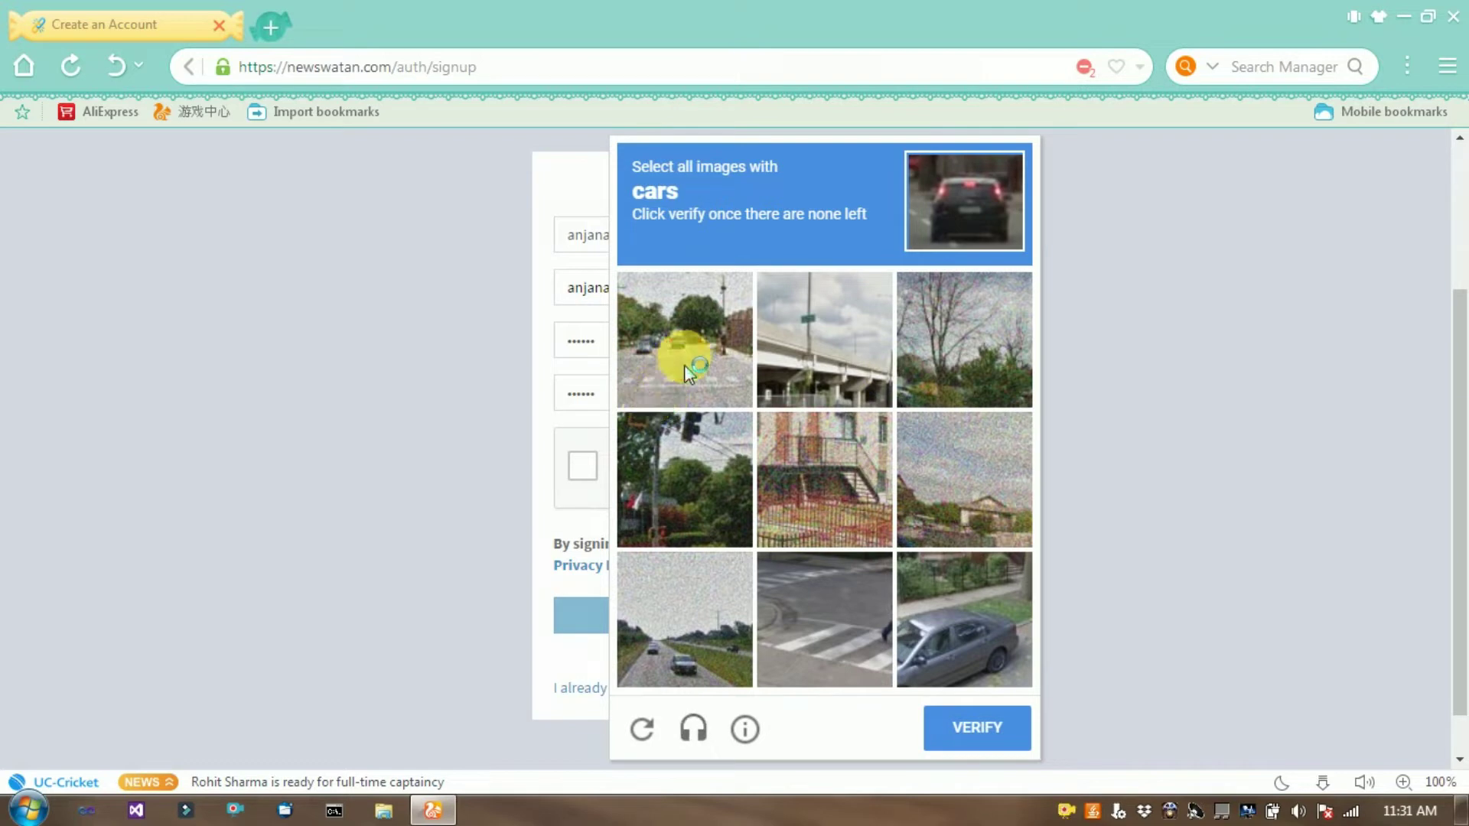
pyautogui.click(962, 641)
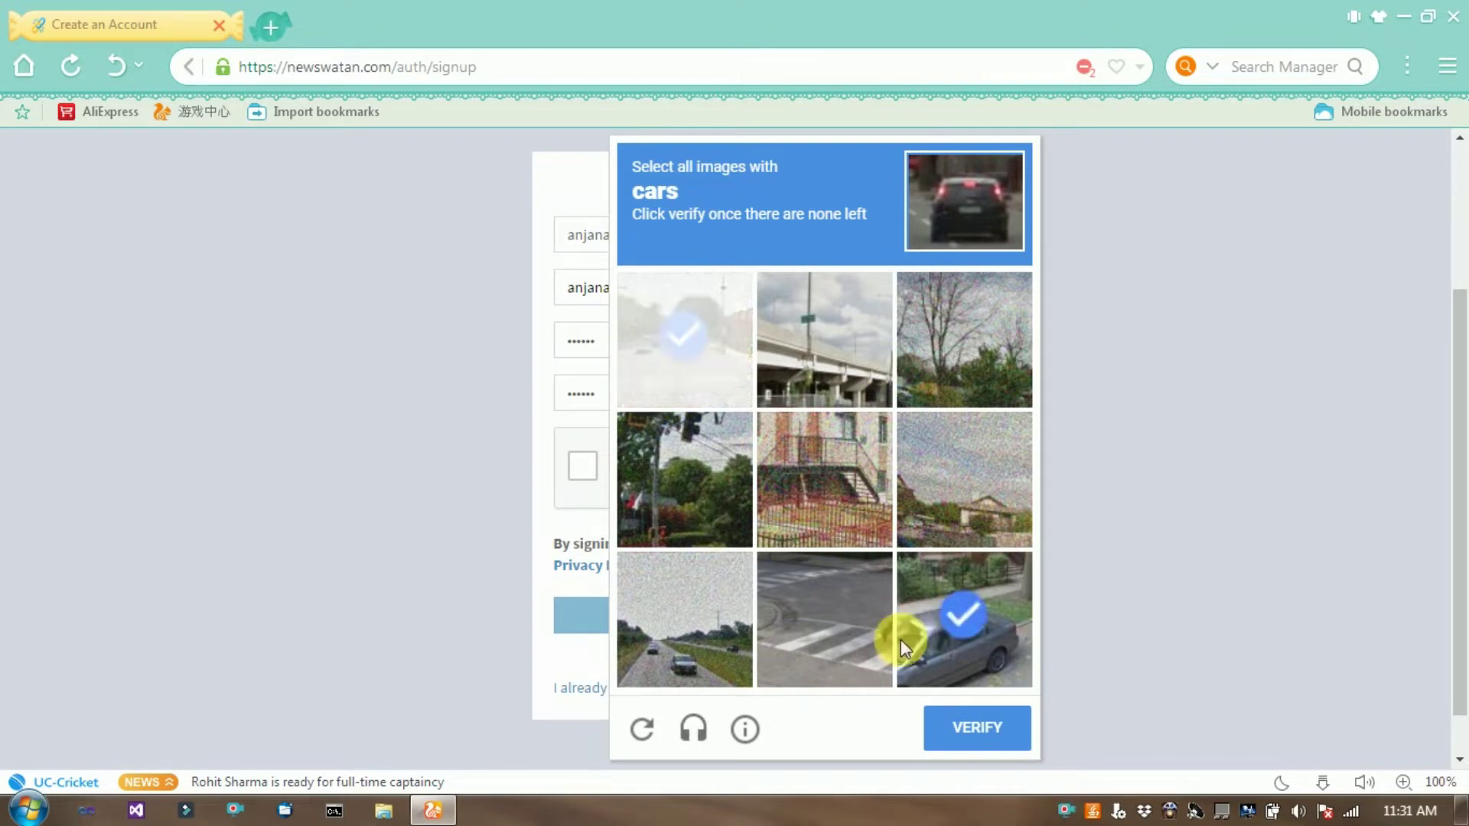
pyautogui.click(977, 727)
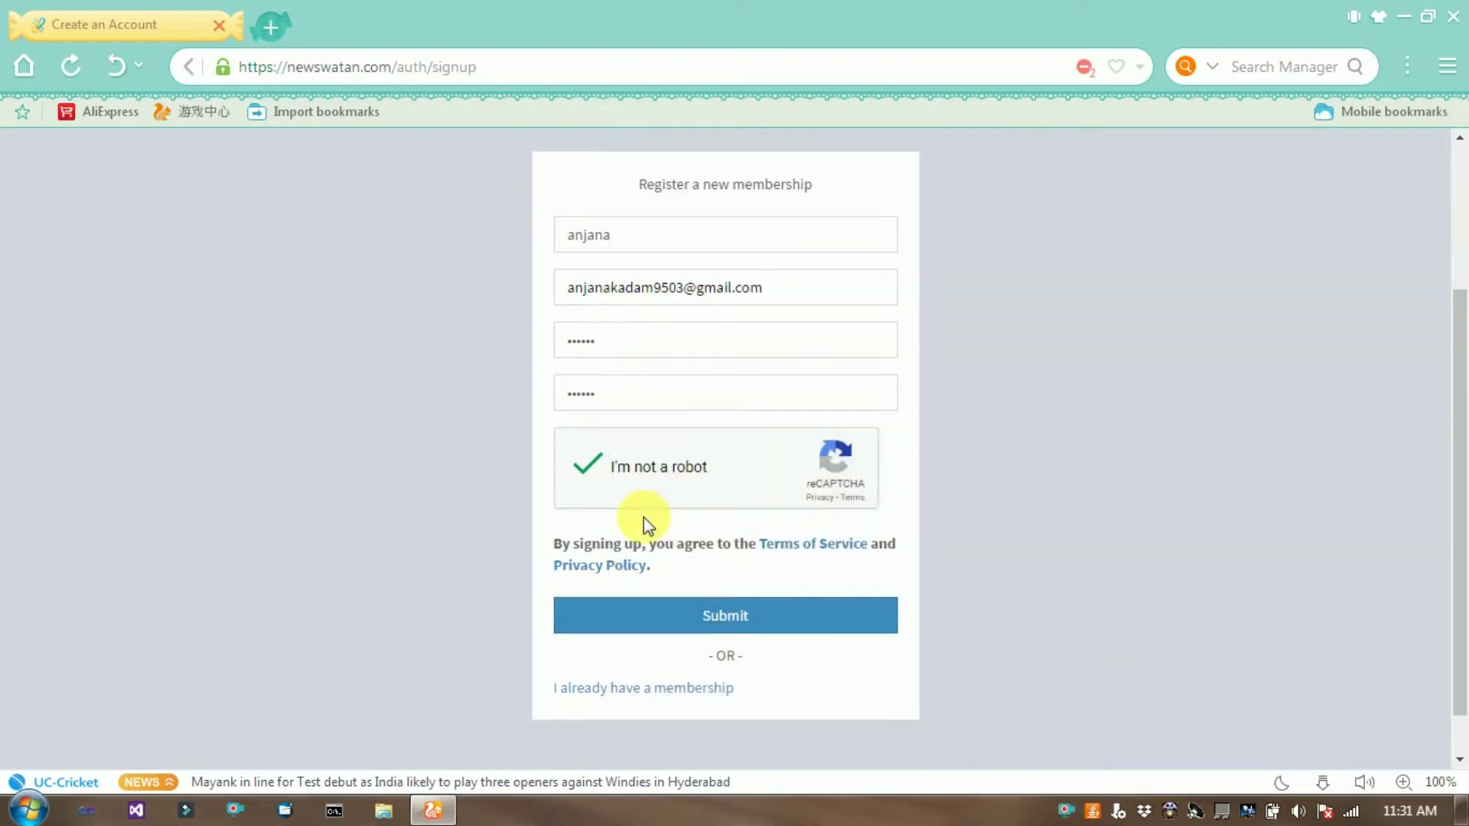
# Submit the registration, save the password in the browser, and sign in to the new account.
pyautogui.click(739, 619)
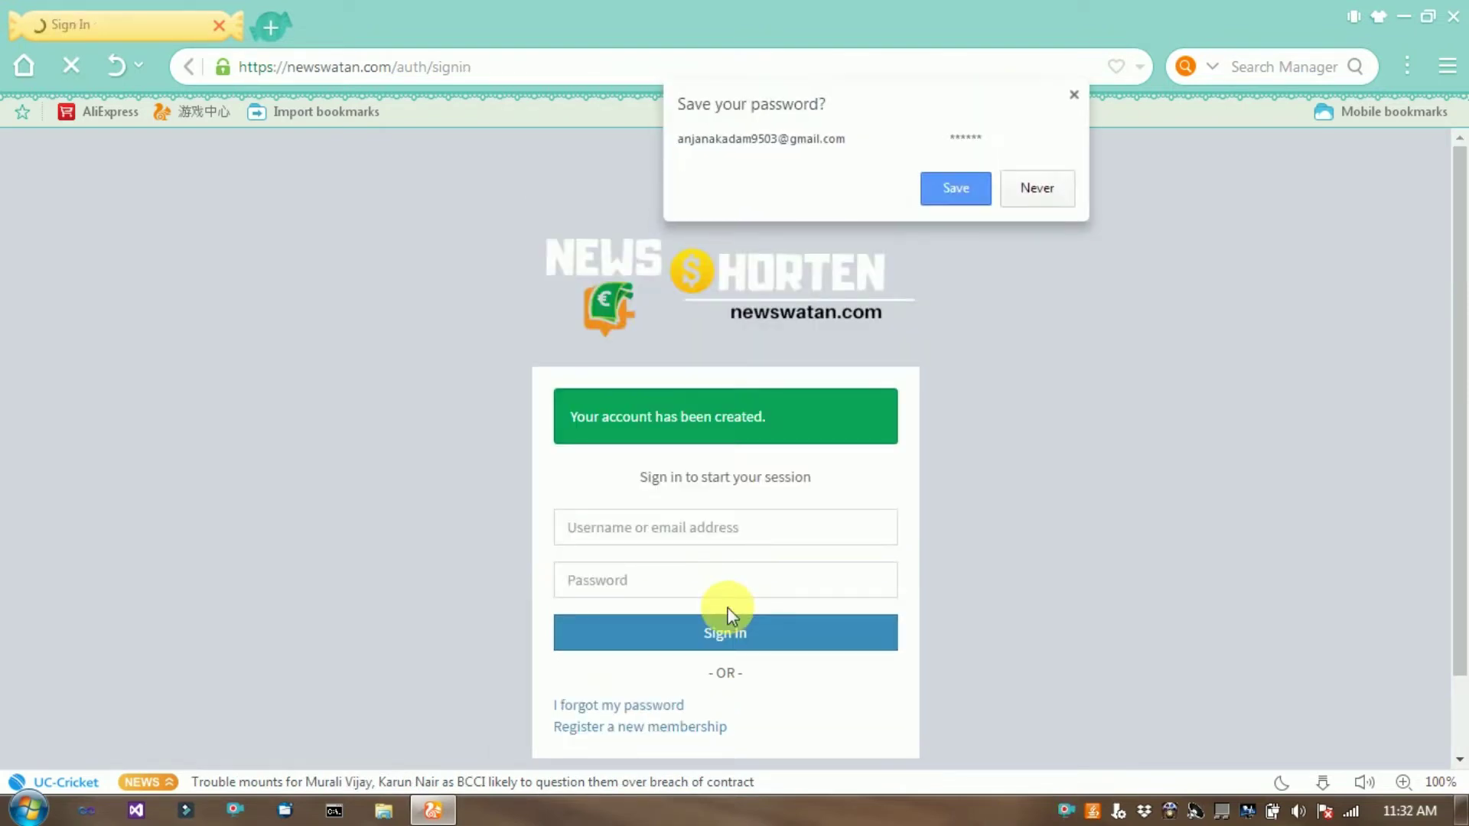
pyautogui.click(949, 200)
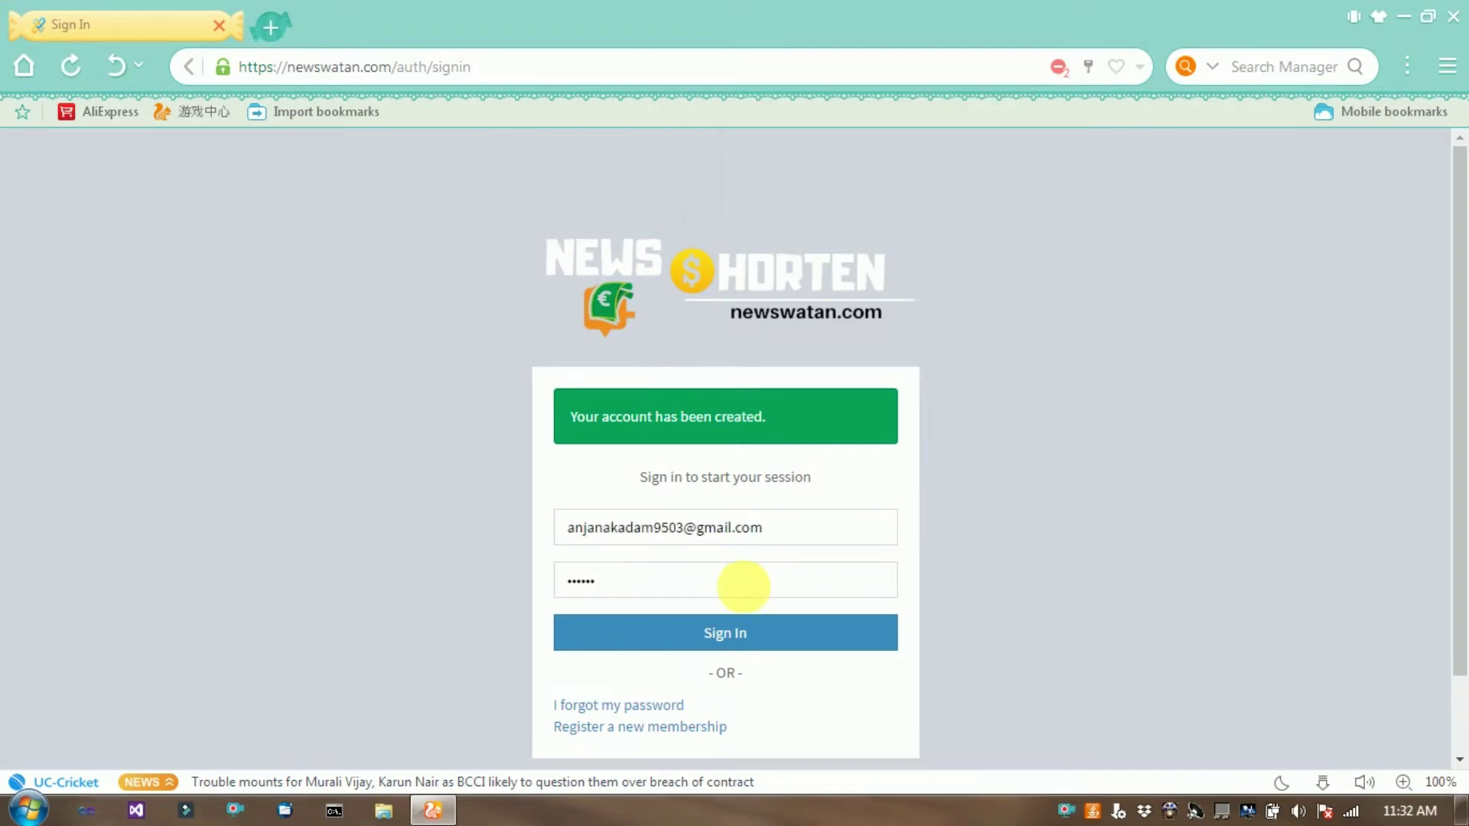
pyautogui.click(734, 648)
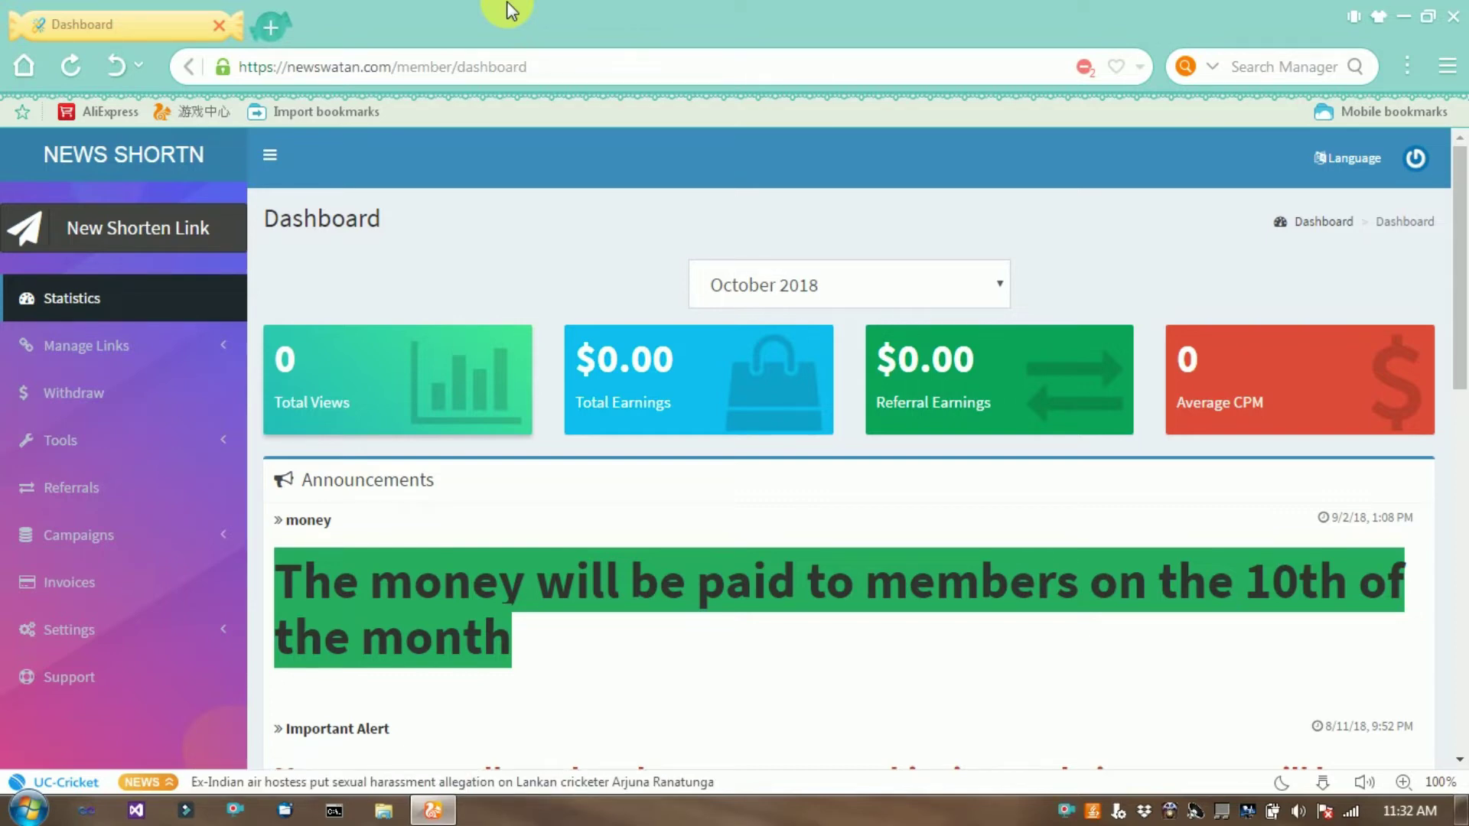
# Show the New Shorten Link form on the dashboard and open a new browser tab.
pyautogui.click(133, 246)
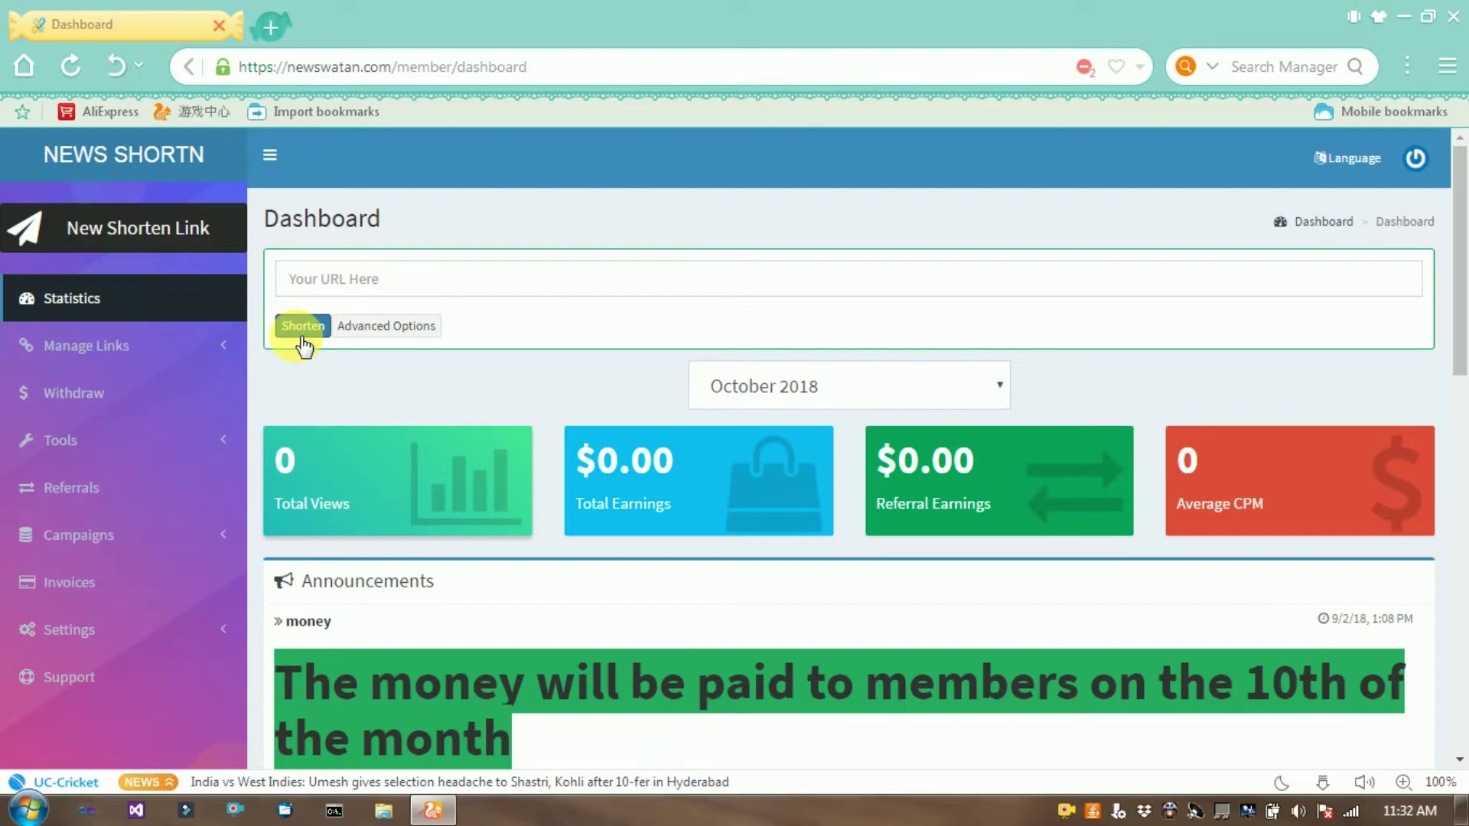
pyautogui.click(273, 29)
# Go to YouTube and search for 'technical and programming ak'.
pyautogui.click(337, 69)
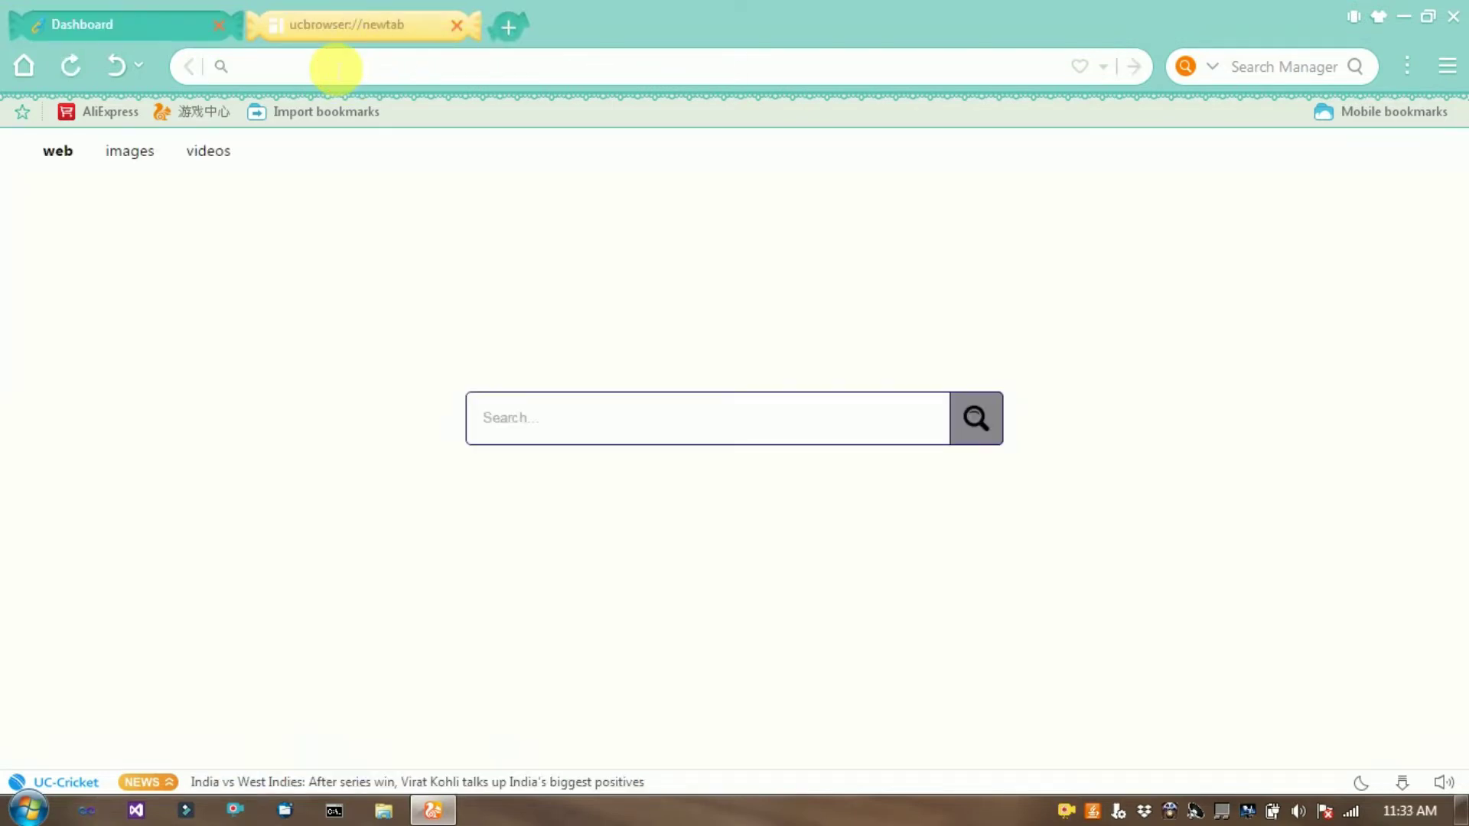
pyautogui.write('ww')
pyautogui.press('Return')
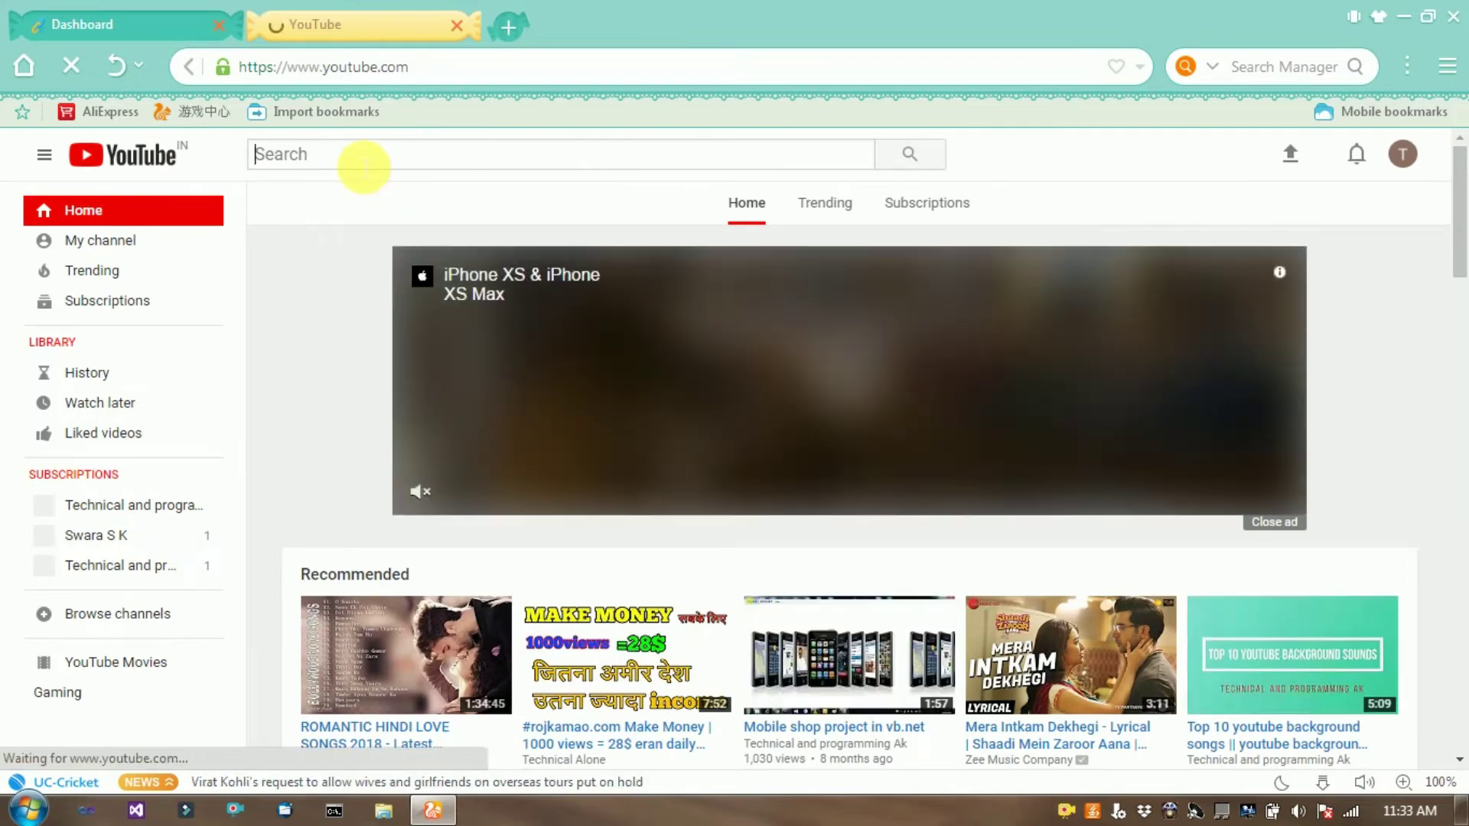
pyautogui.click(364, 167)
pyautogui.write('t')
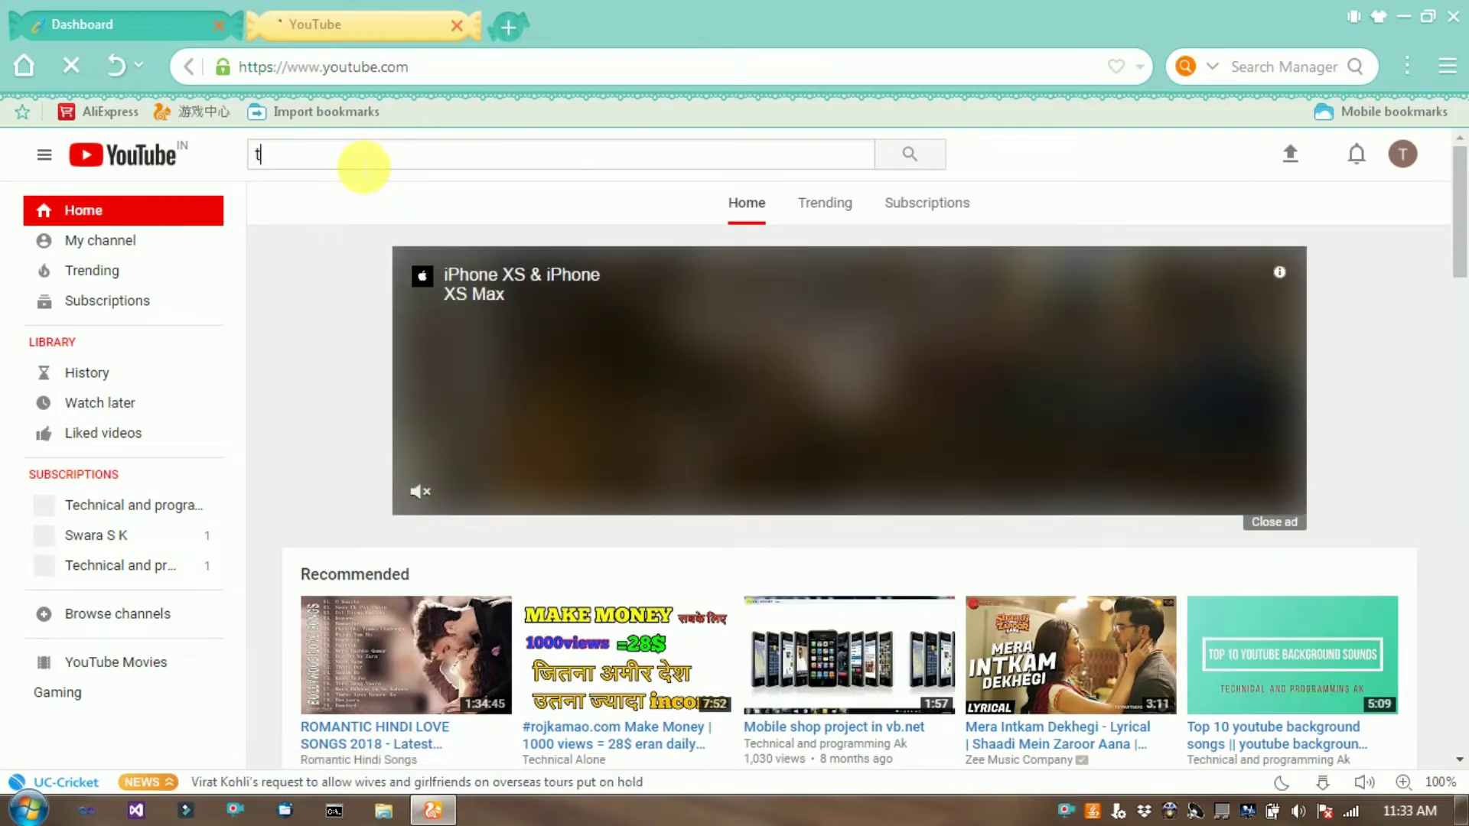
pyautogui.write('echn')
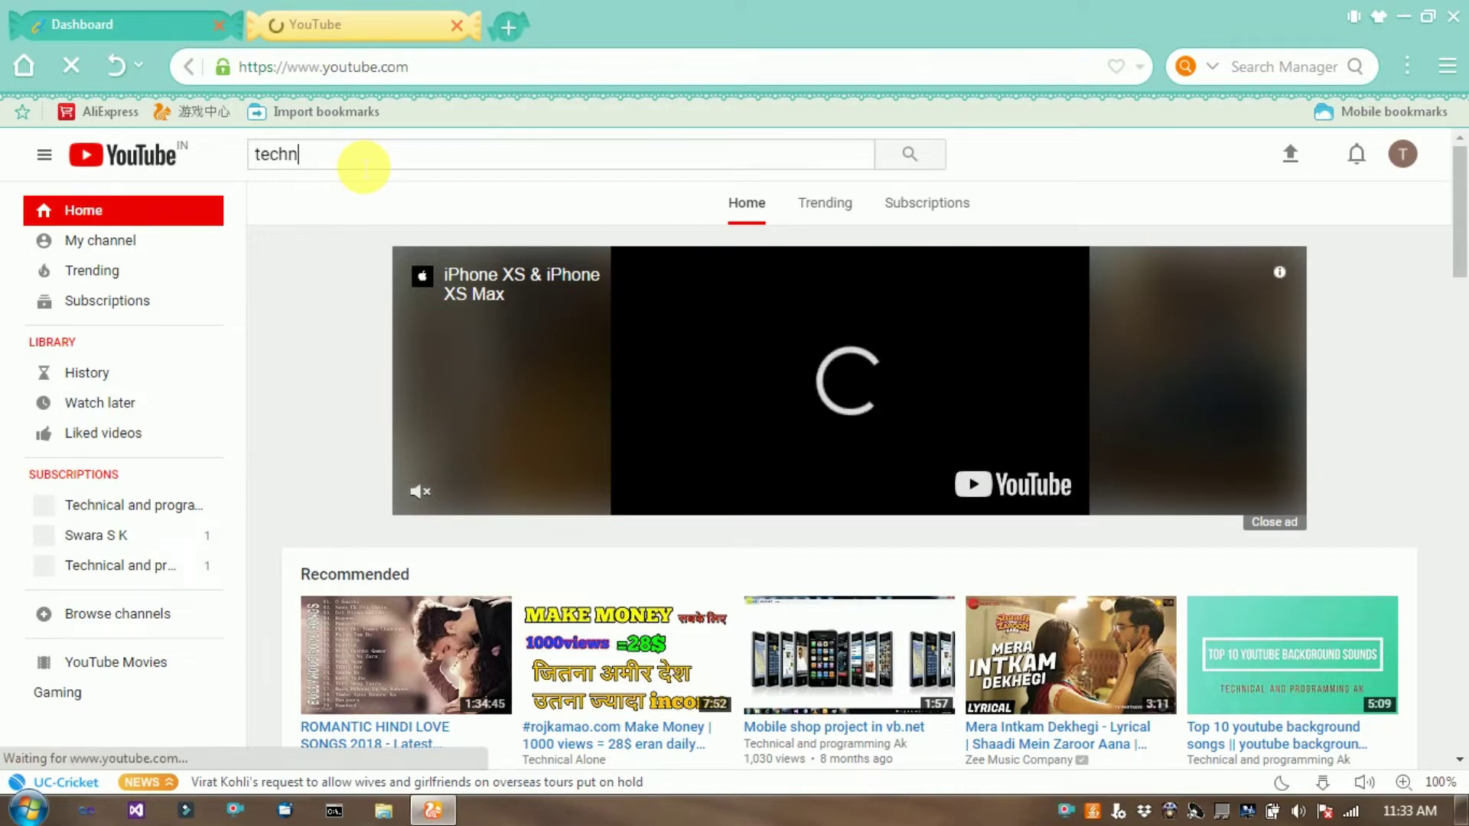
pyautogui.write('ical a')
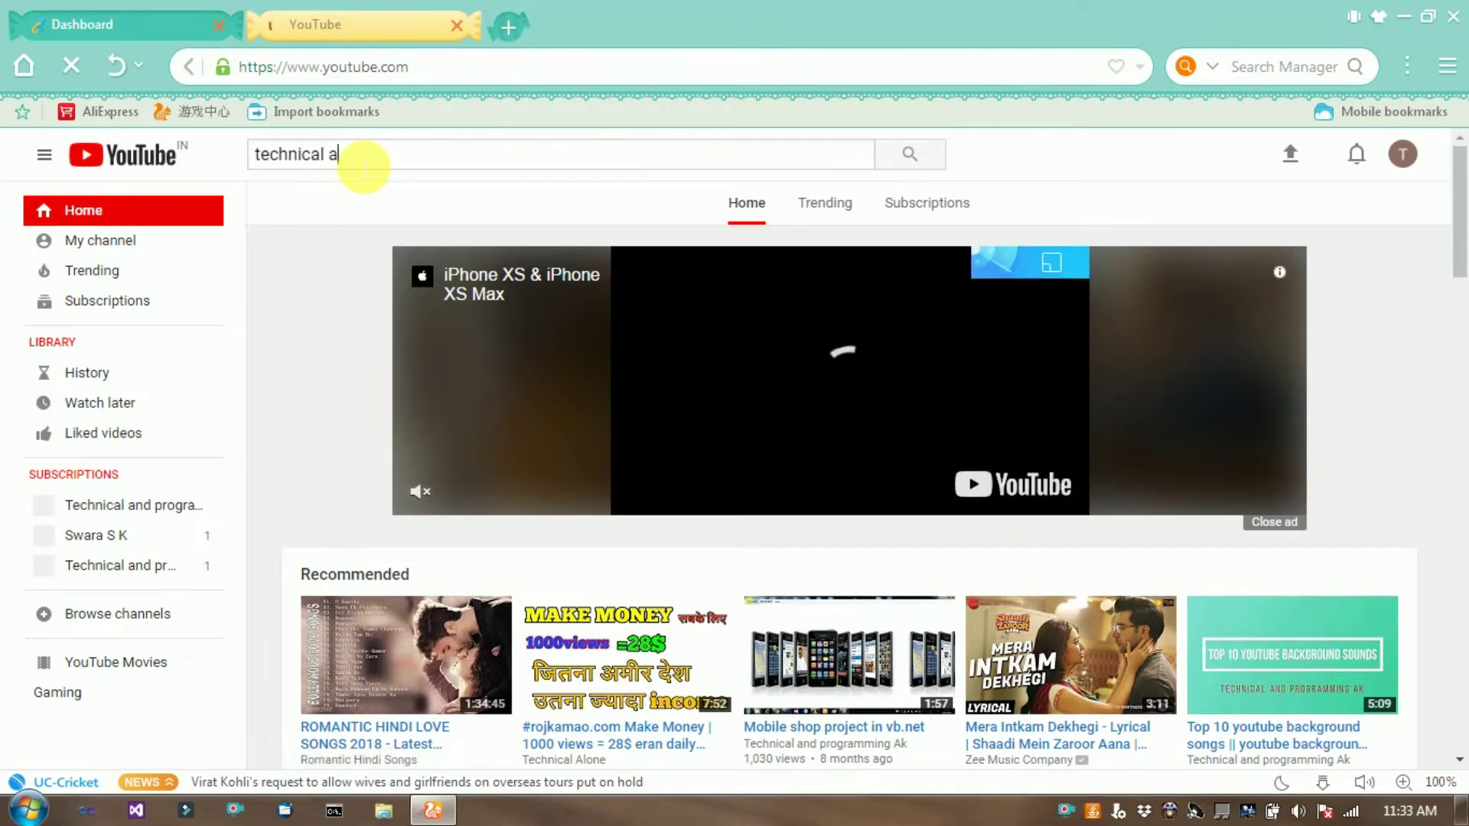
pyautogui.write('n')
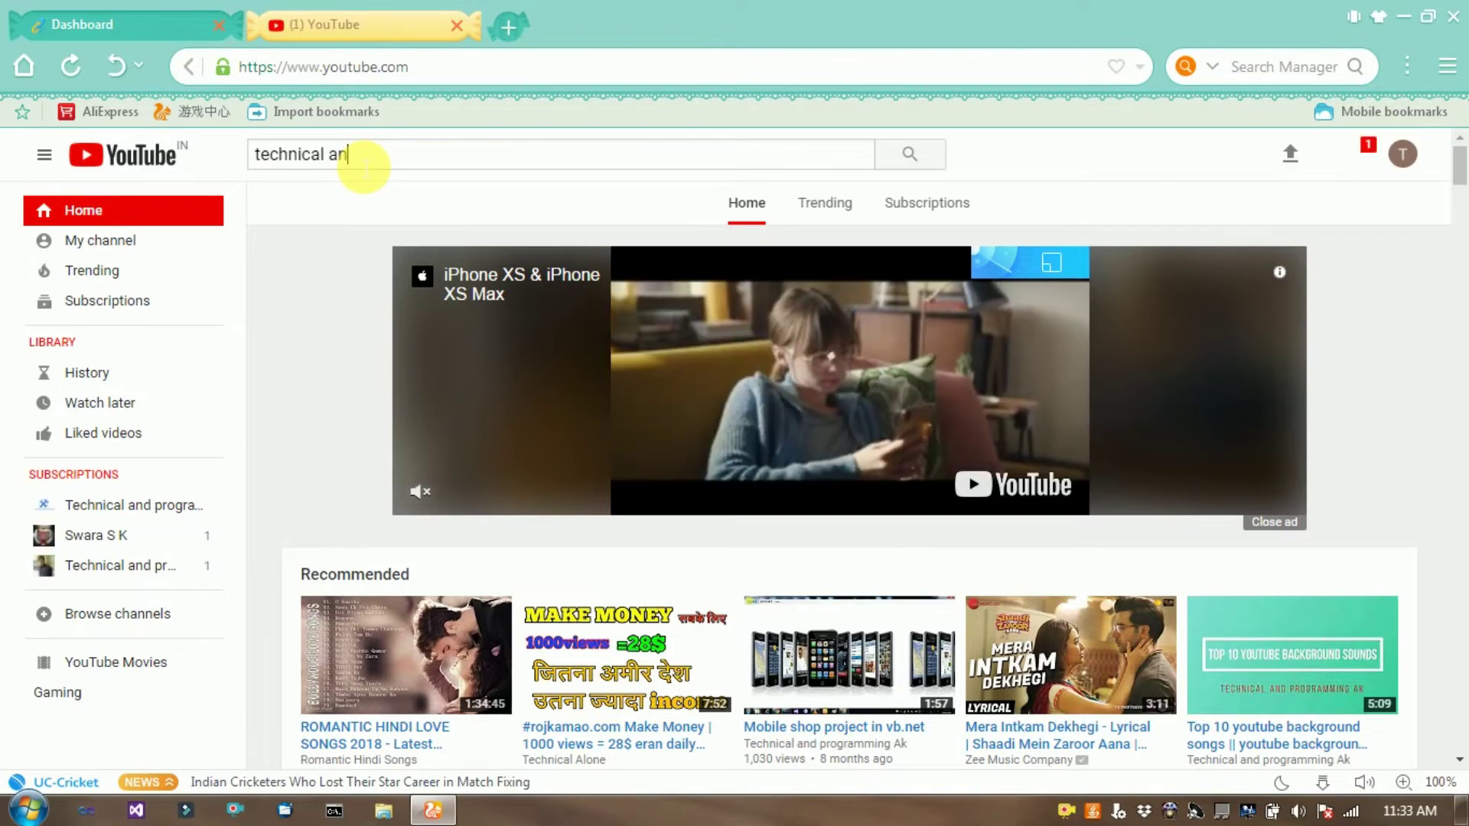
pyautogui.write('d')
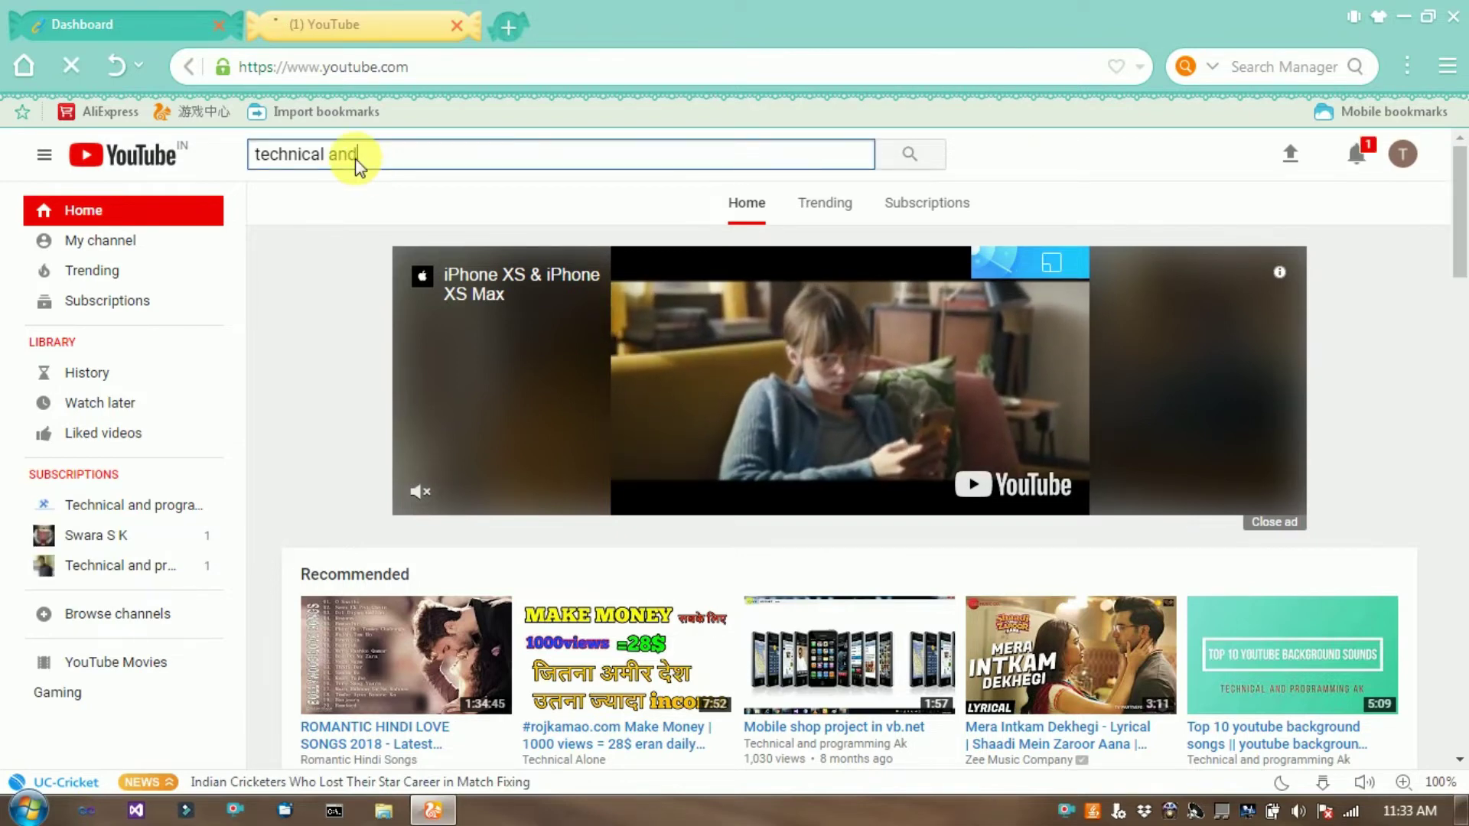
pyautogui.write(' prog')
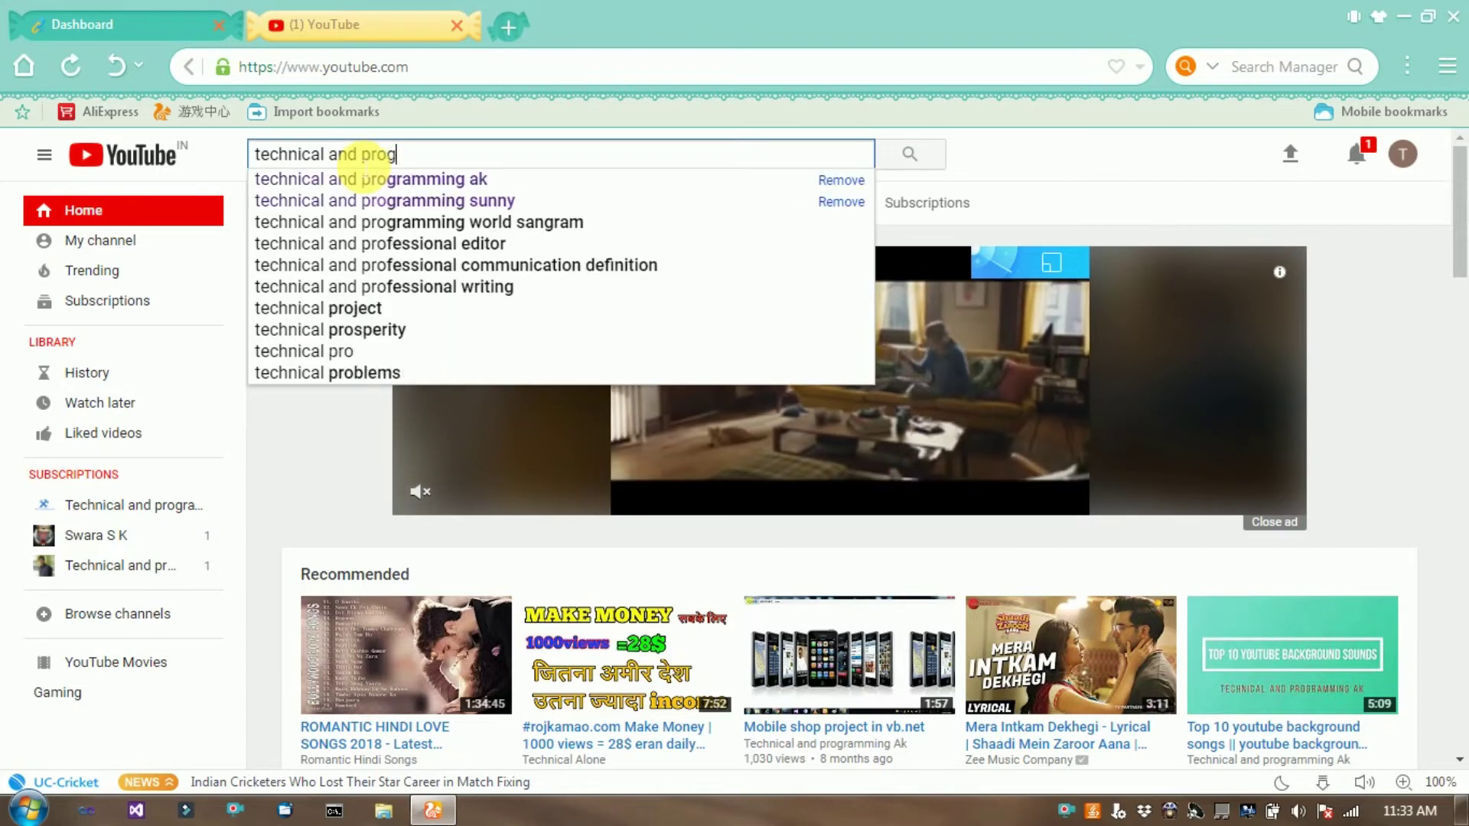
pyautogui.write('ramm')
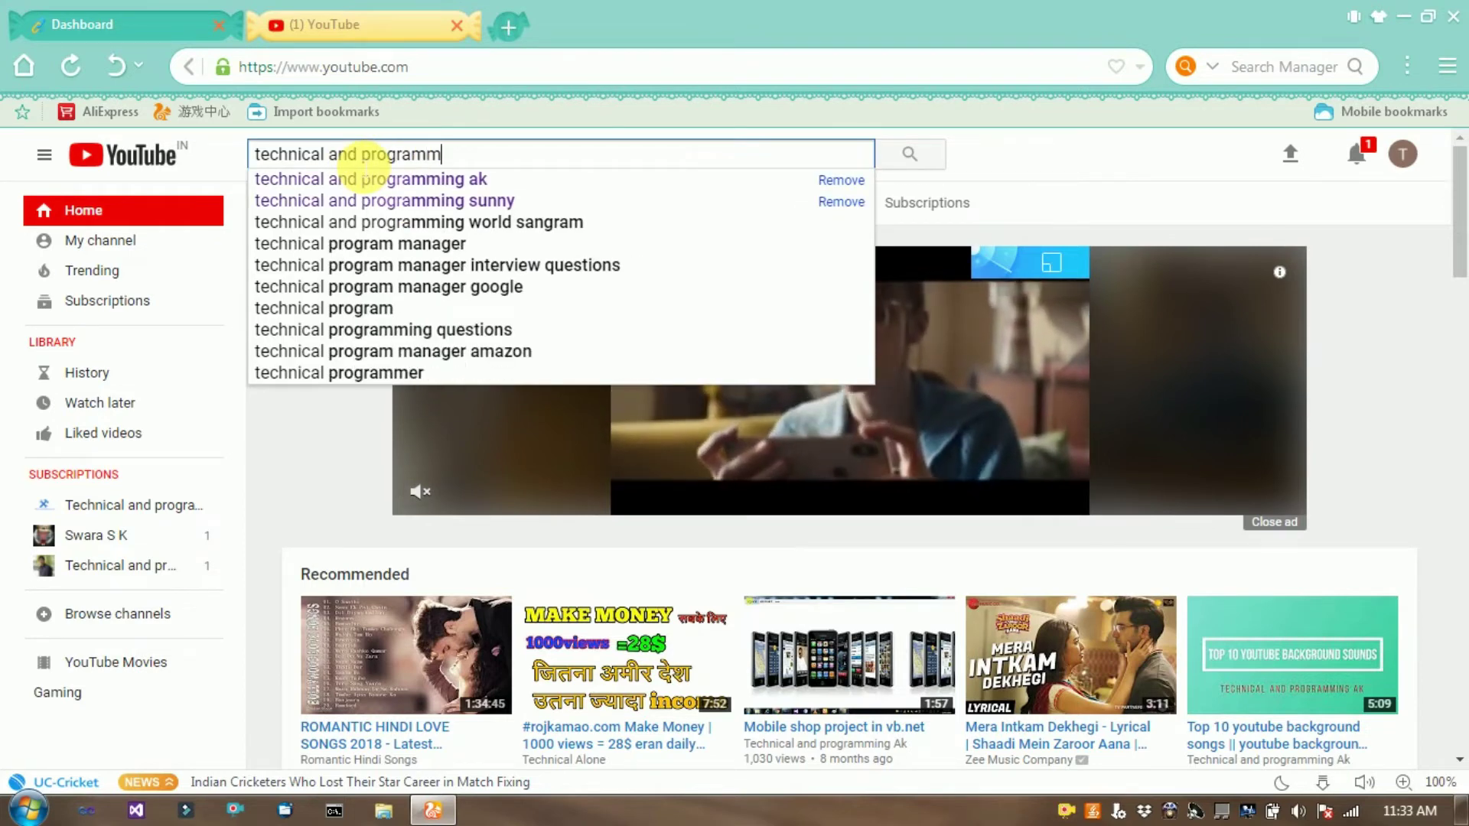
pyautogui.write('ing')
pyautogui.press('Down')
pyautogui.press('Return')
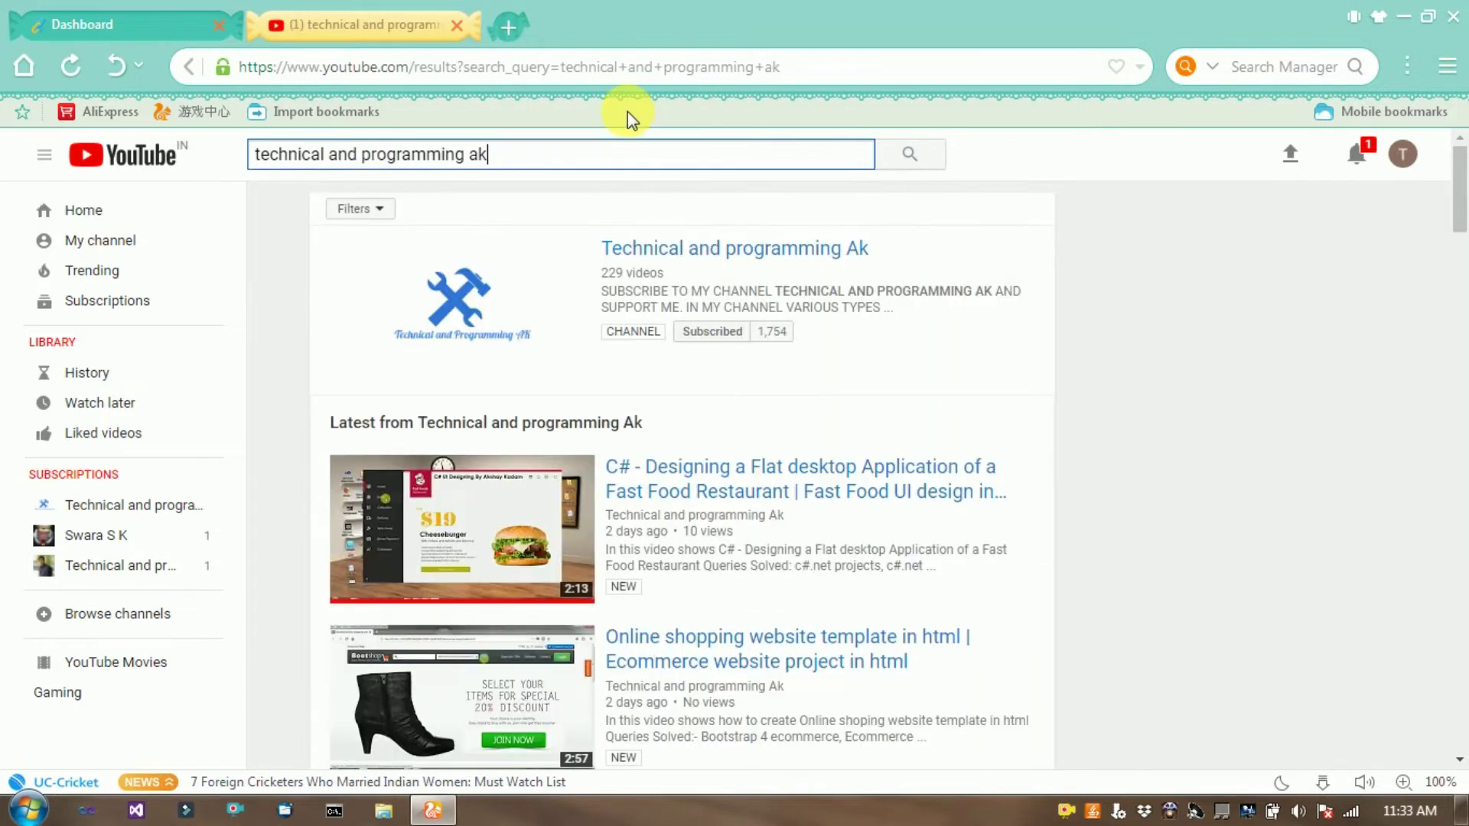
# Open the Technical and programming Ak channel and copy its page address, then return to the dashboard.
pyautogui.click(641, 252)
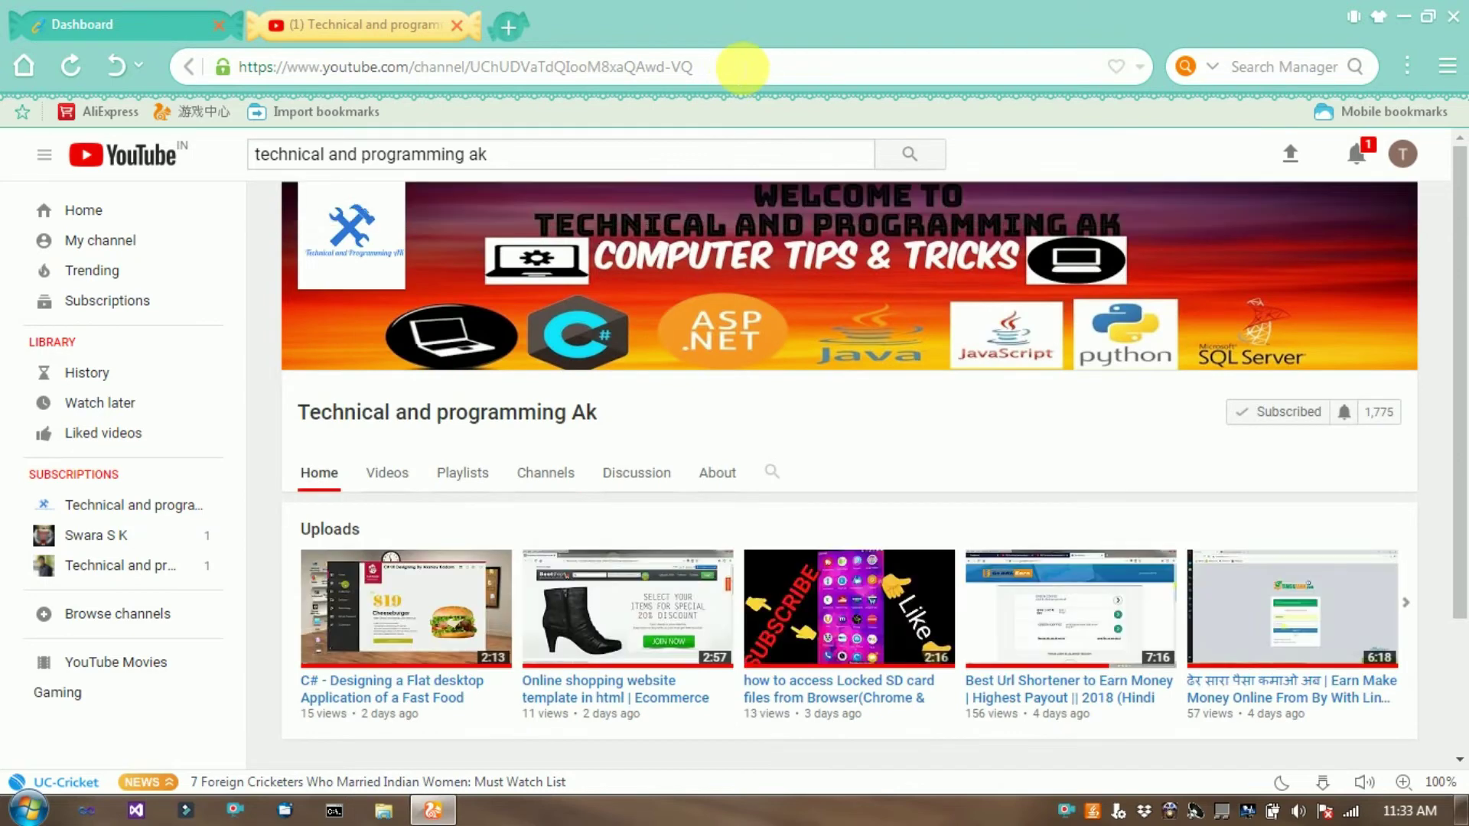
pyautogui.moveTo(738, 67); pyautogui.dragTo(227, 68)
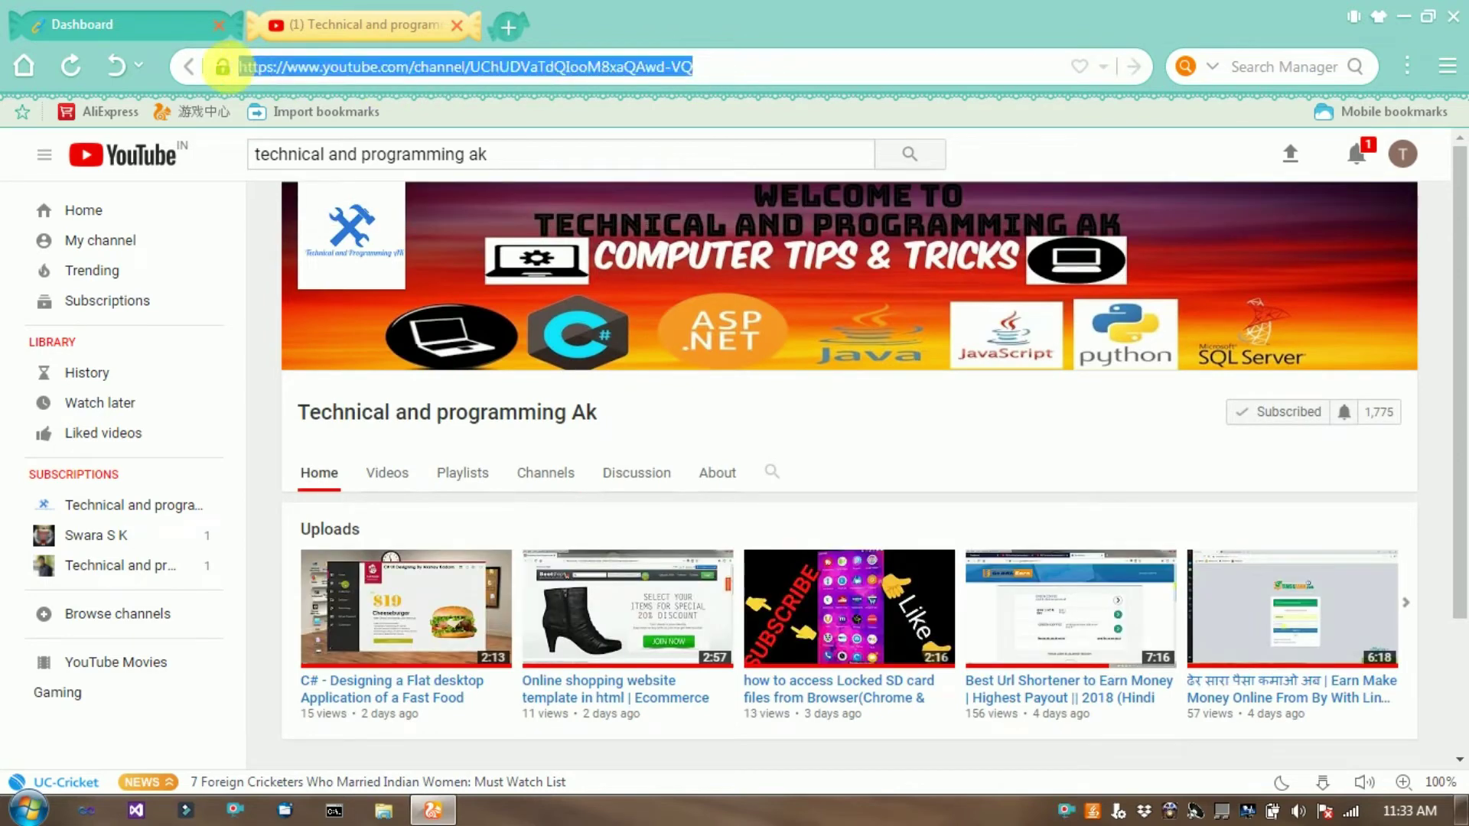
pyautogui.rightClick(323, 63)
pyautogui.click(388, 164)
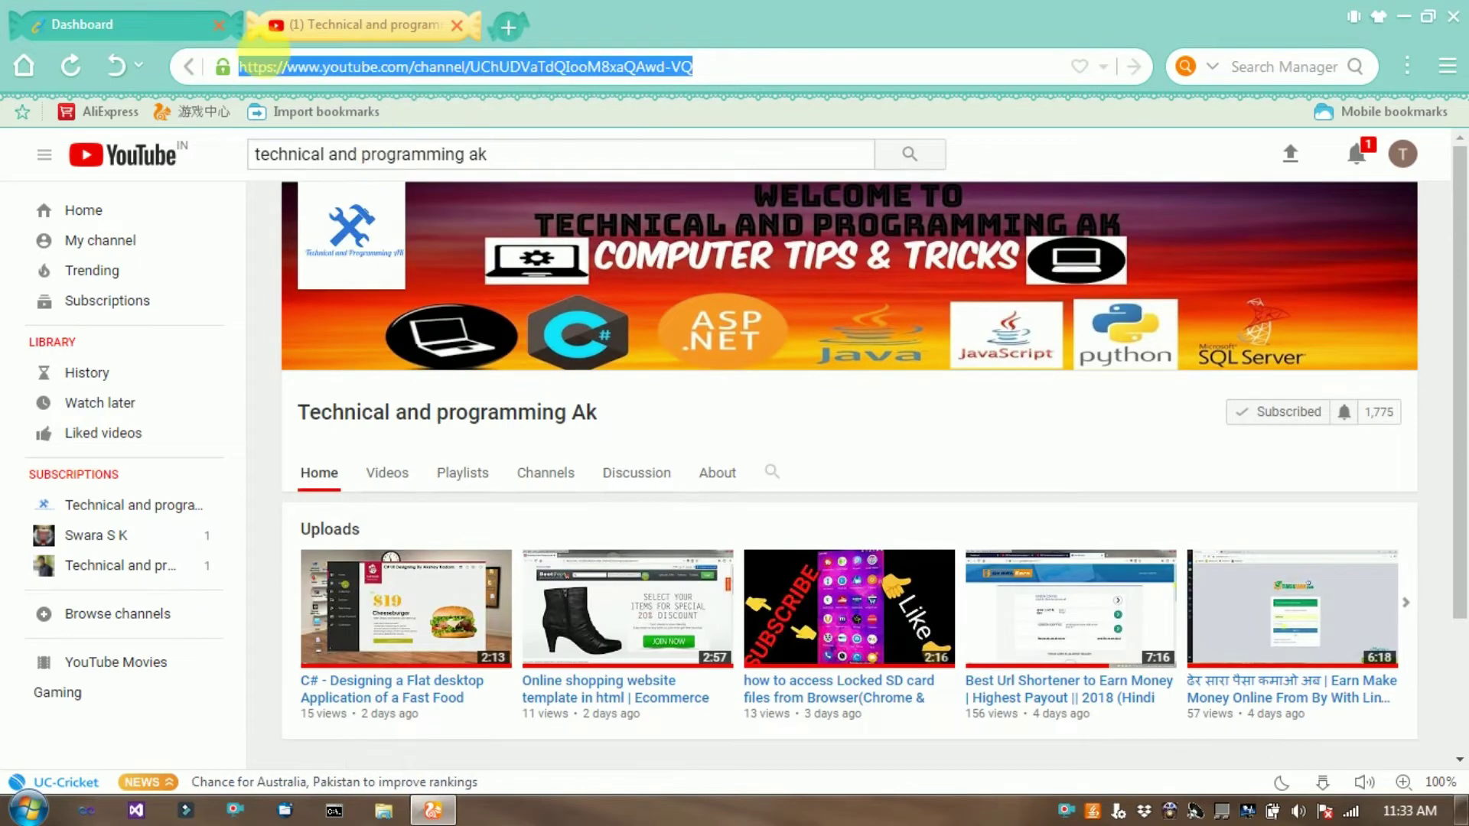
pyautogui.click(145, 24)
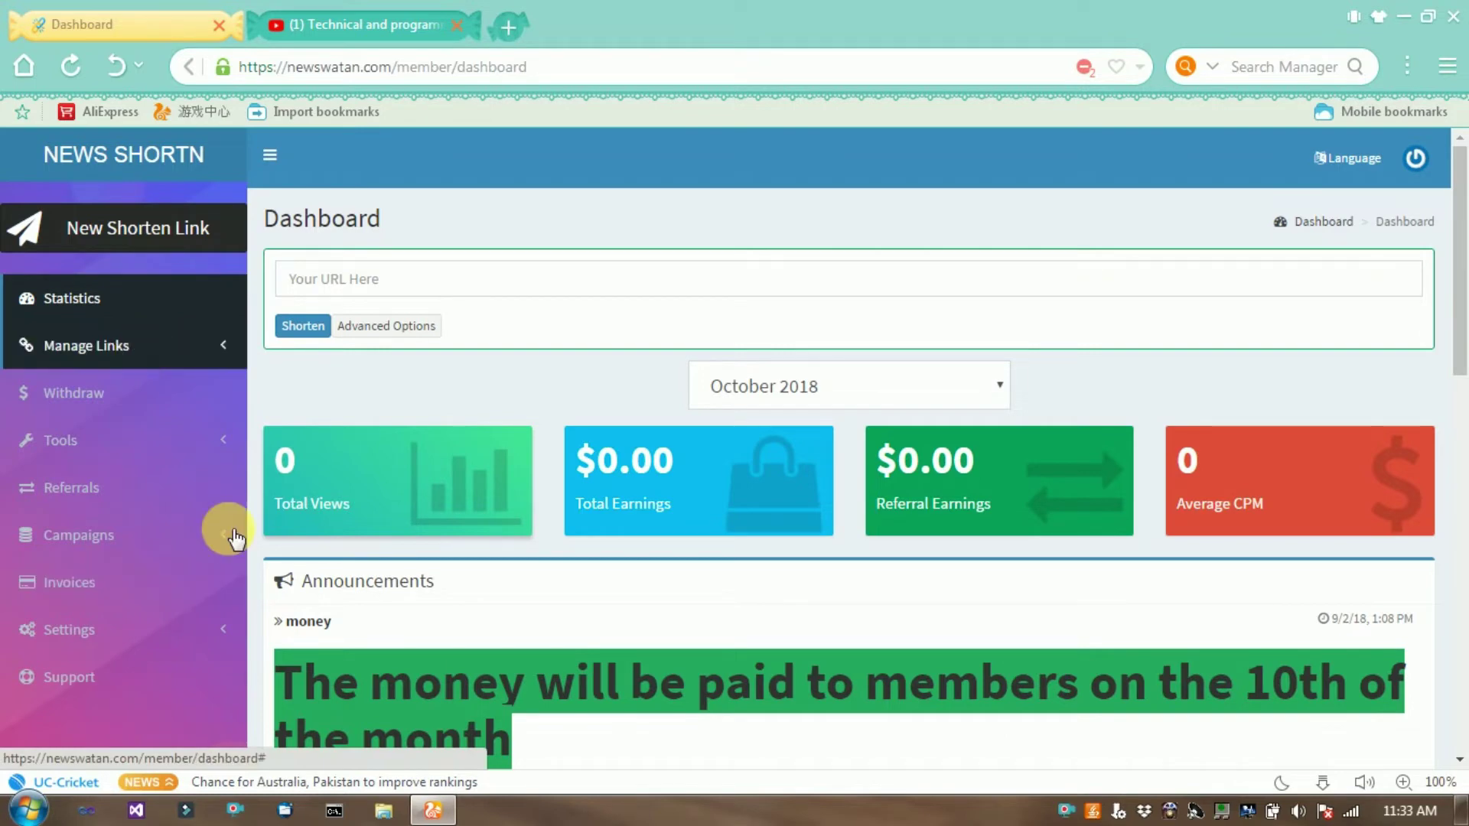
pyautogui.click(201, 246)
pyautogui.click(156, 225)
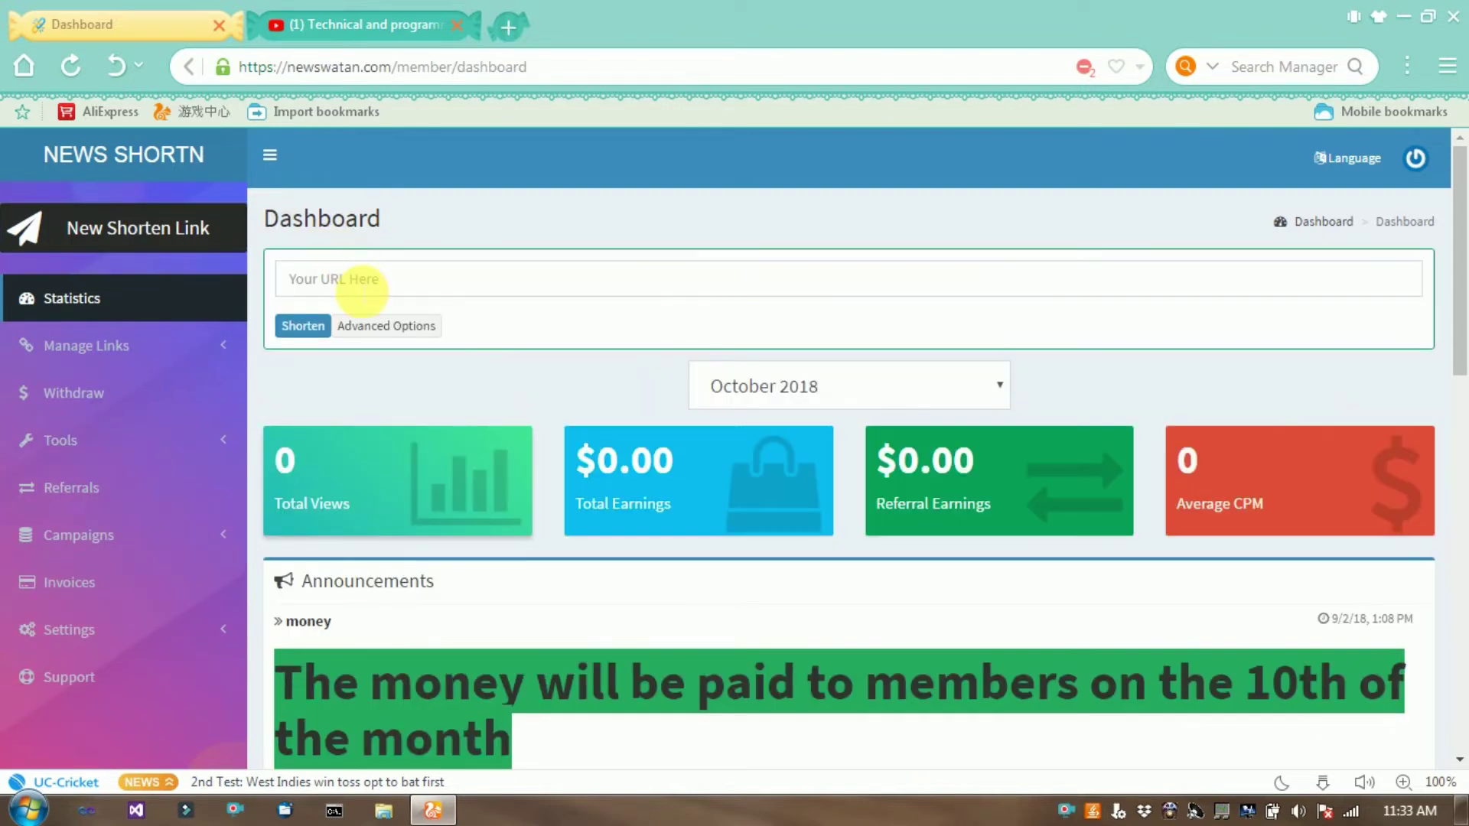
pyautogui.click(354, 281)
pyautogui.rightClick(353, 284)
pyautogui.click(437, 413)
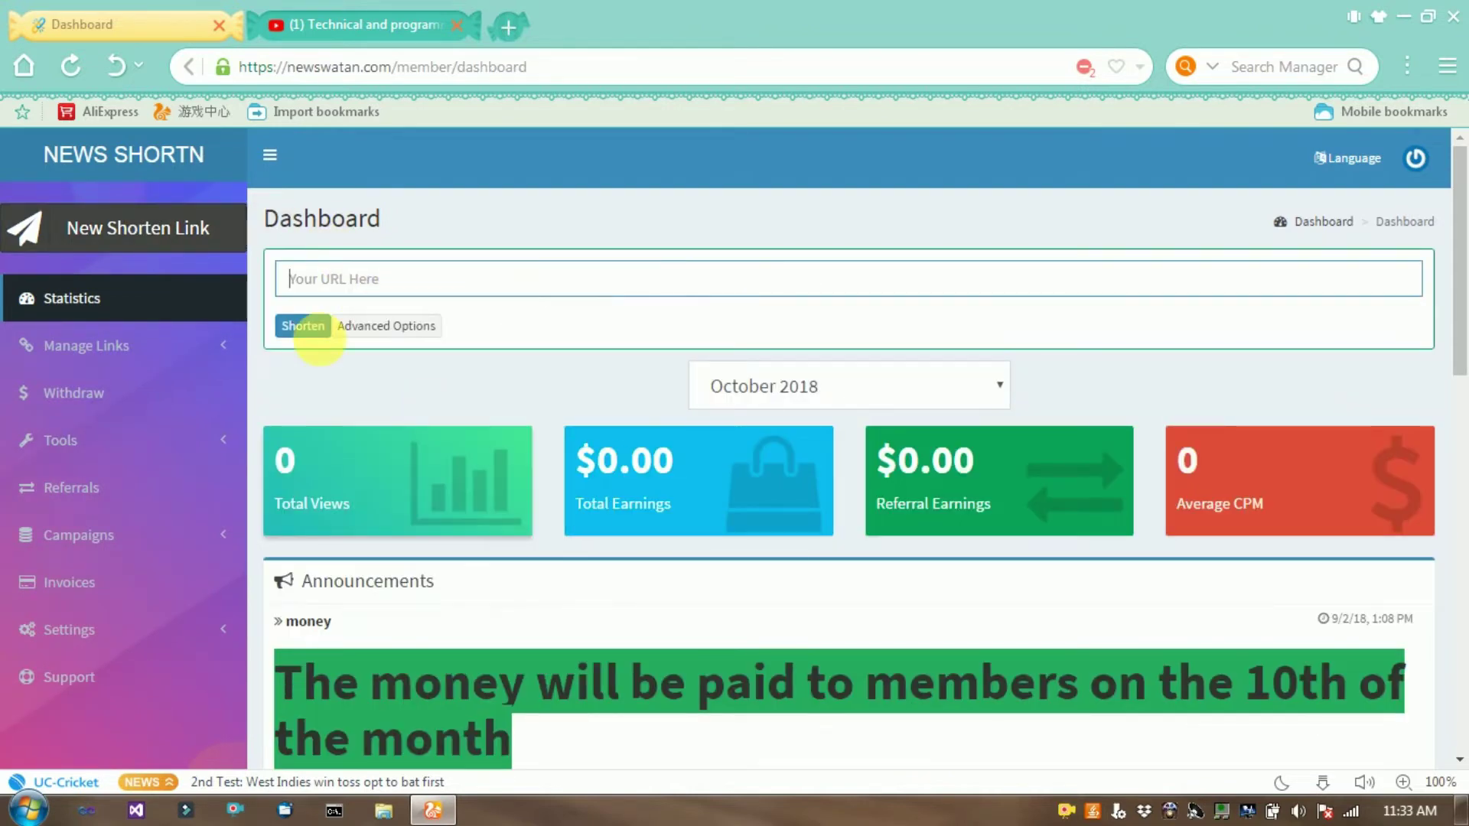
pyautogui.click(306, 327)
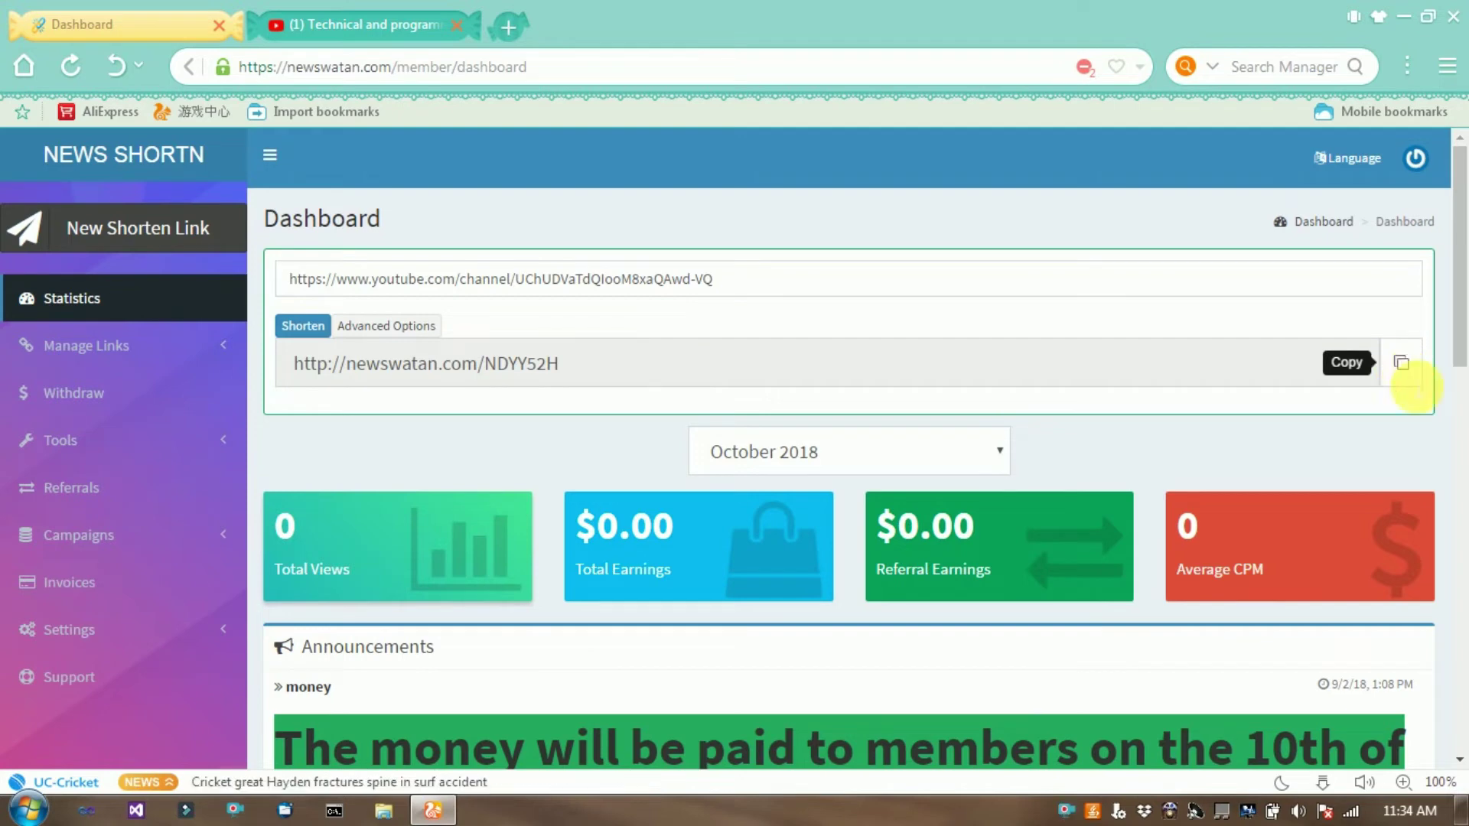
pyautogui.click(1401, 364)
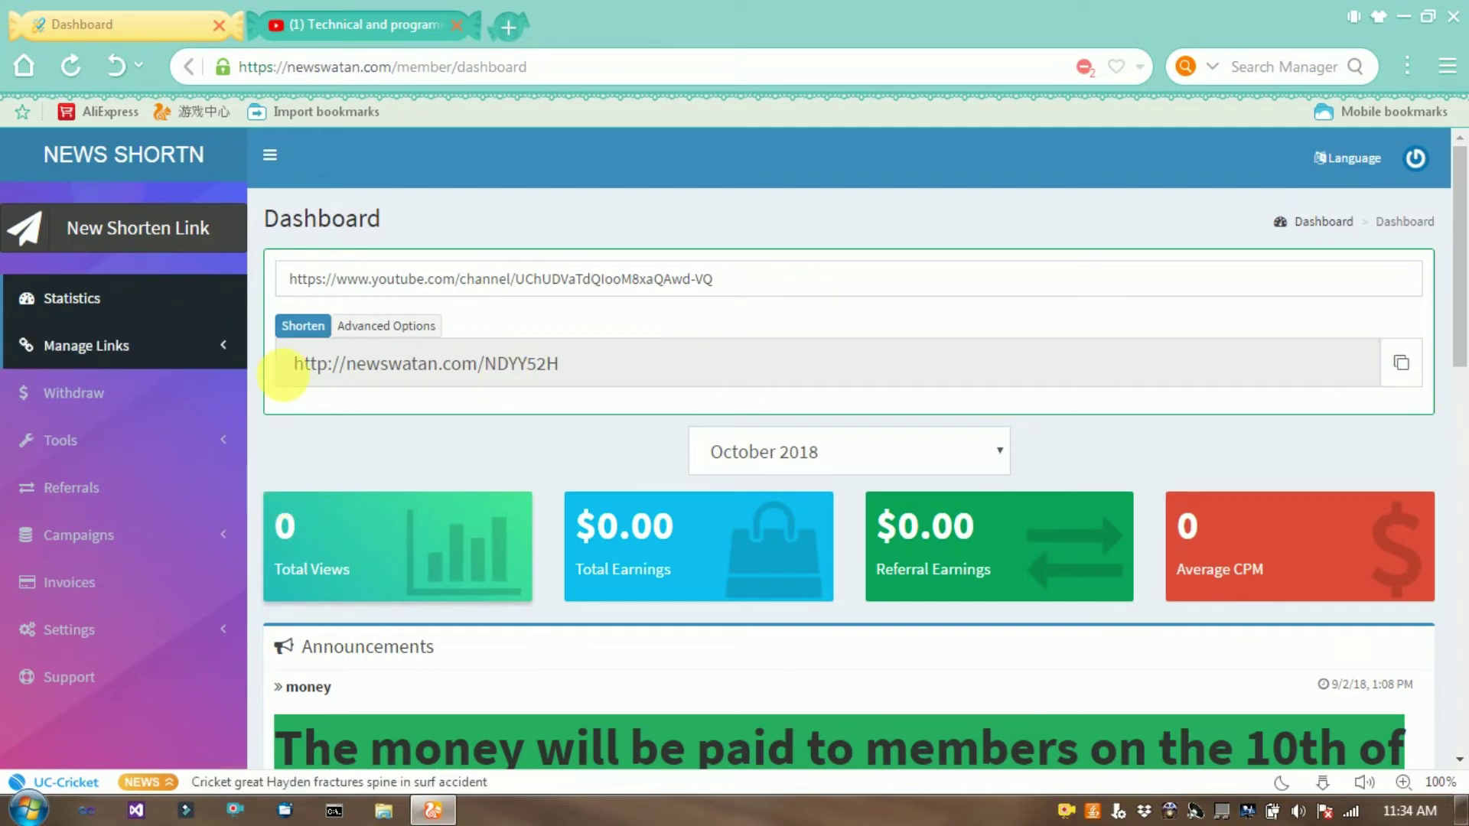
# View Withdraw Funds with its $0.00 balance, then open Settings > Profile's billing address form.
pyautogui.scroll(-3, 197, 482)
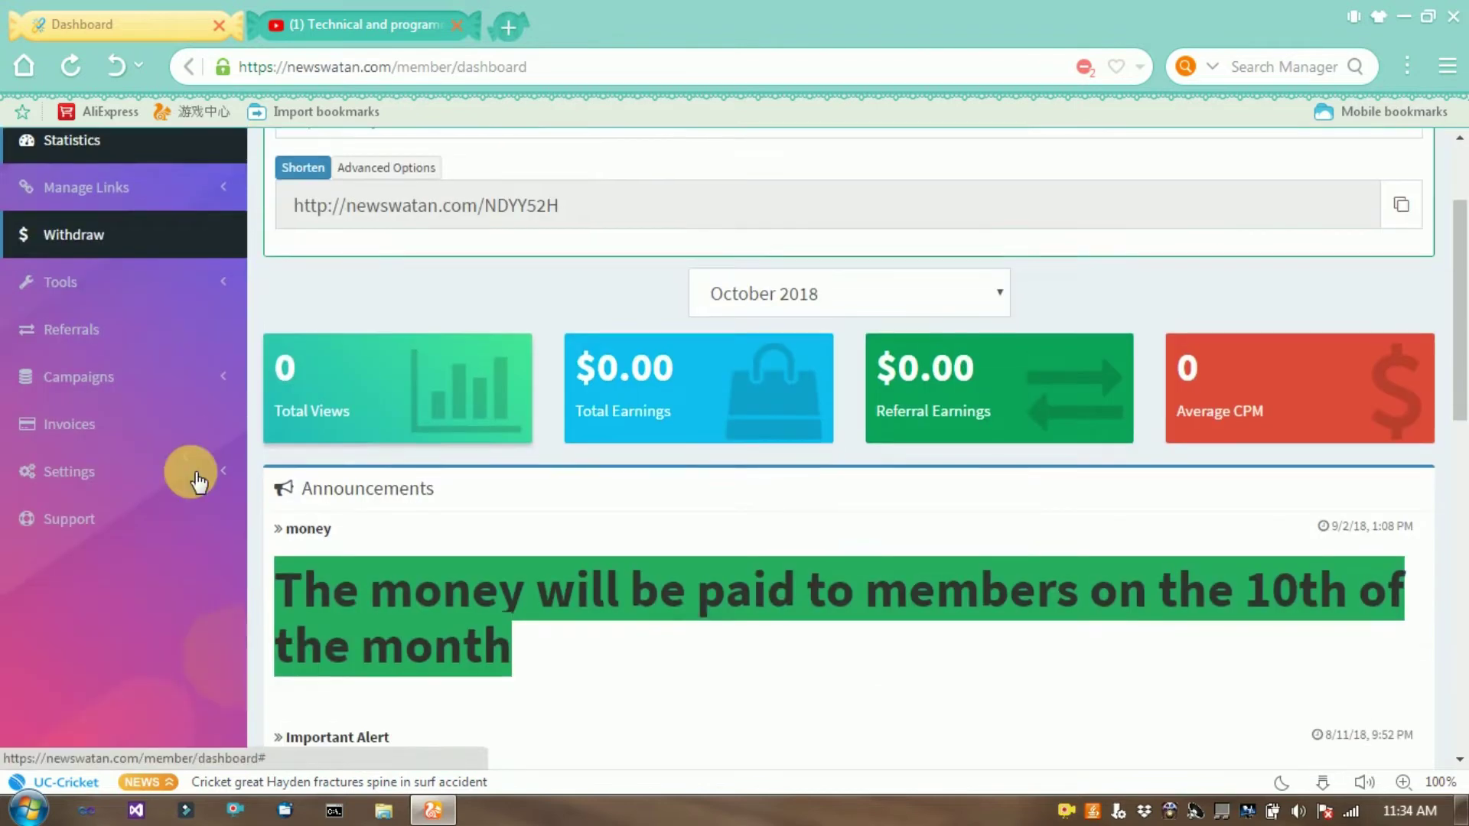
pyautogui.scroll(3, 171, 273)
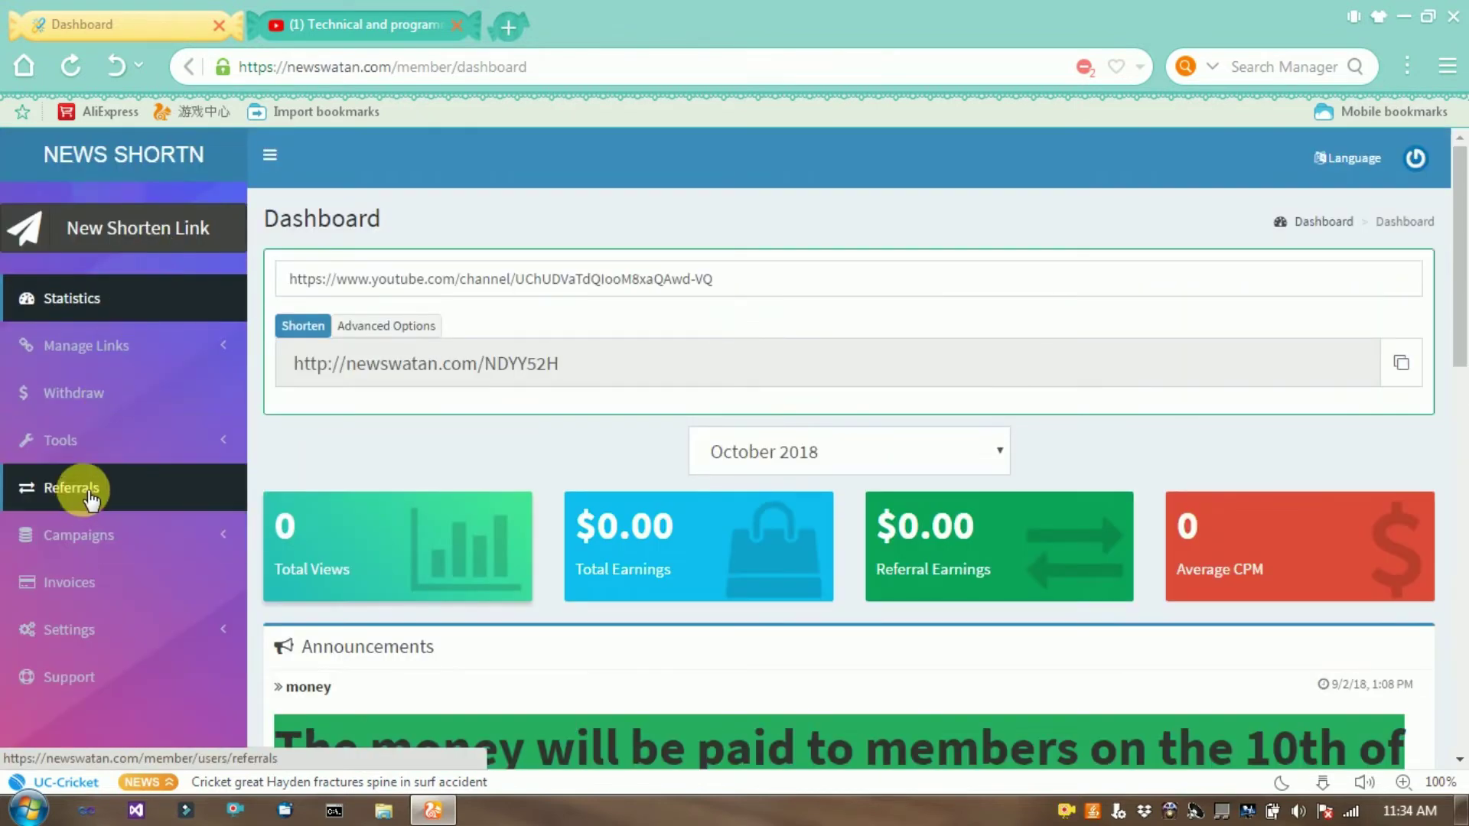
pyautogui.click(125, 399)
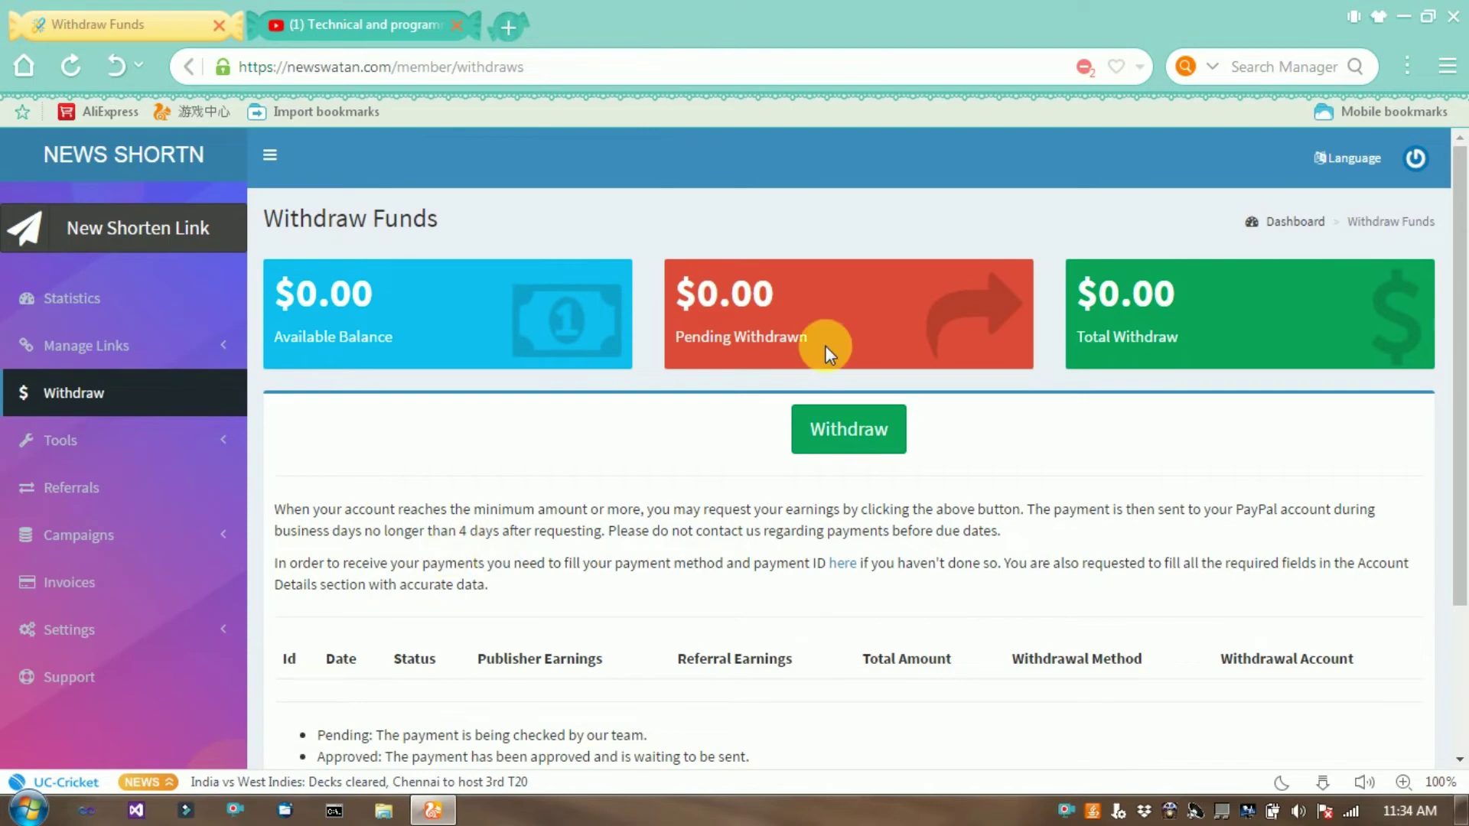
pyautogui.scroll(-3, 278, 425)
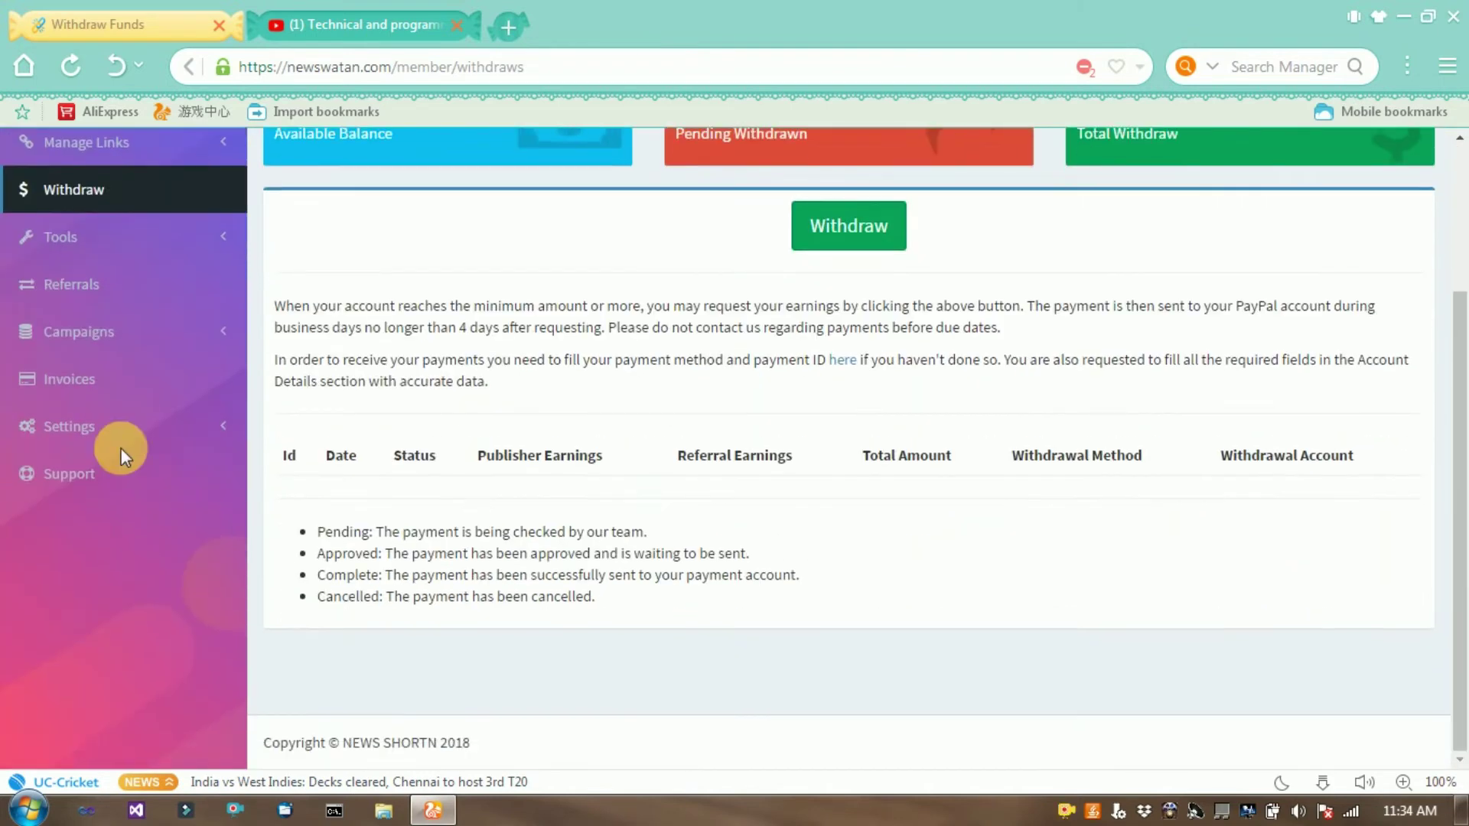
pyautogui.click(127, 426)
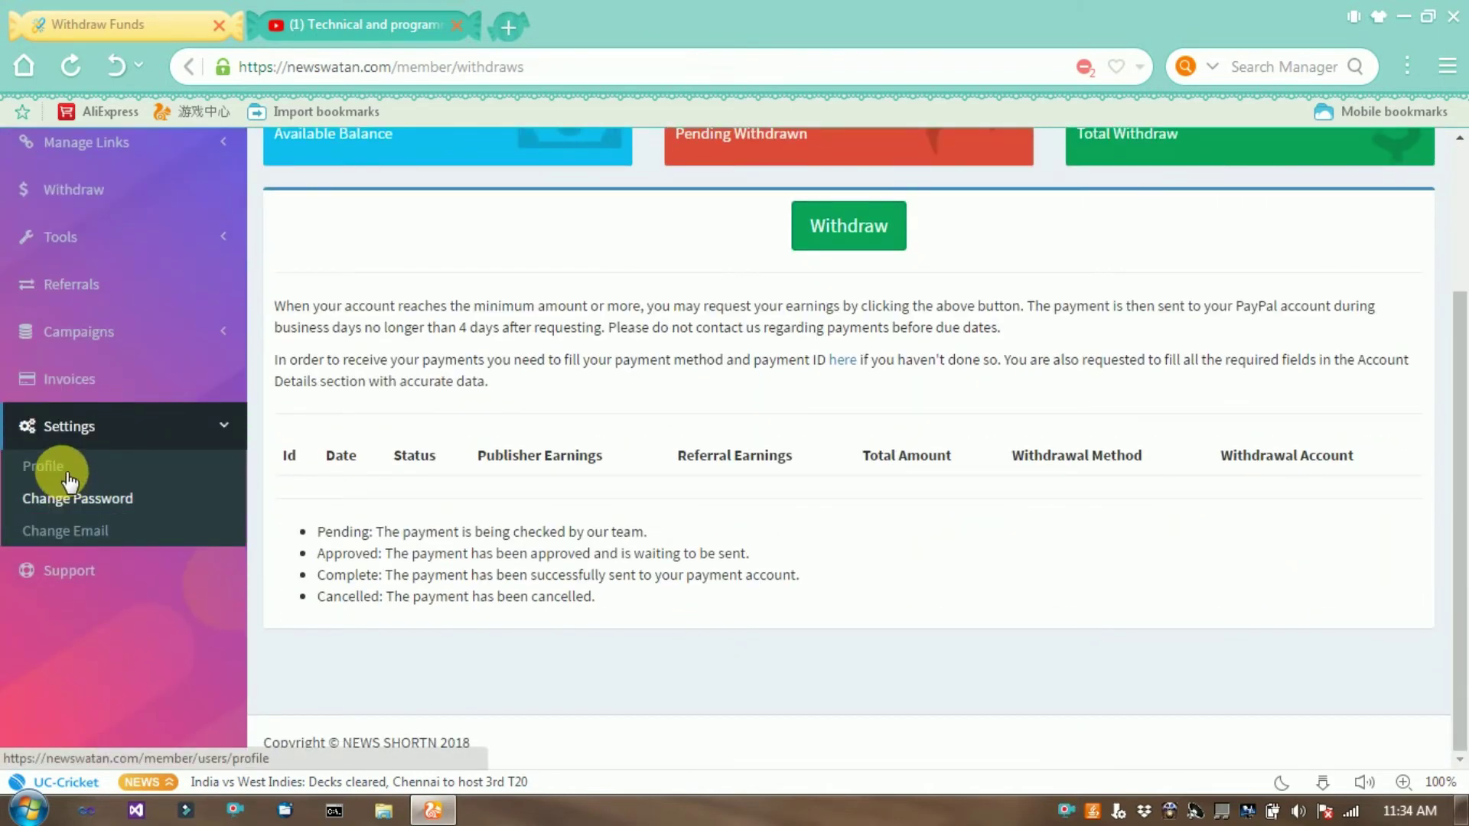
pyautogui.click(61, 468)
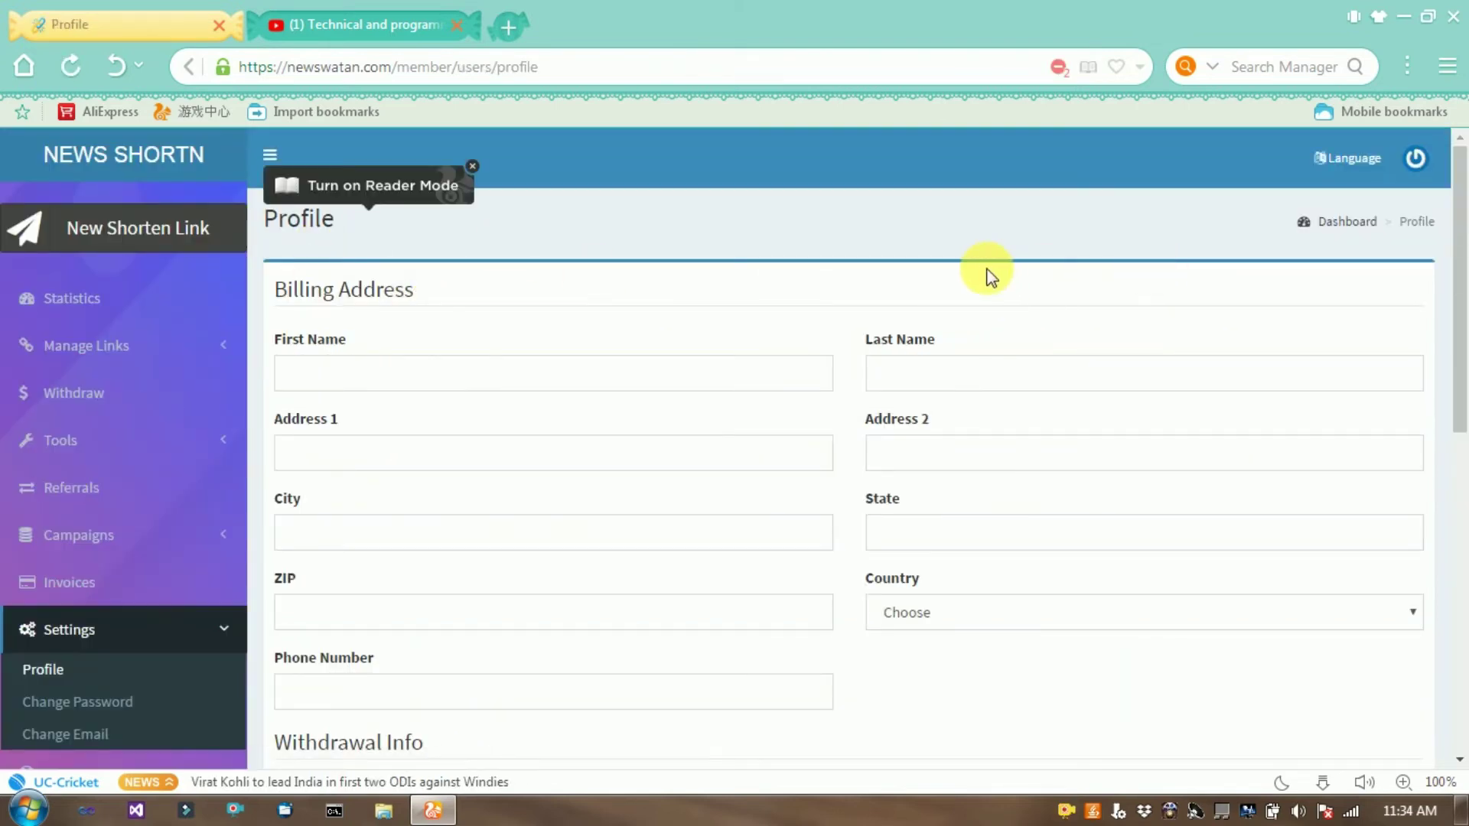
pyautogui.scroll(-3, 990, 275)
pyautogui.scroll(-3, 994, 277)
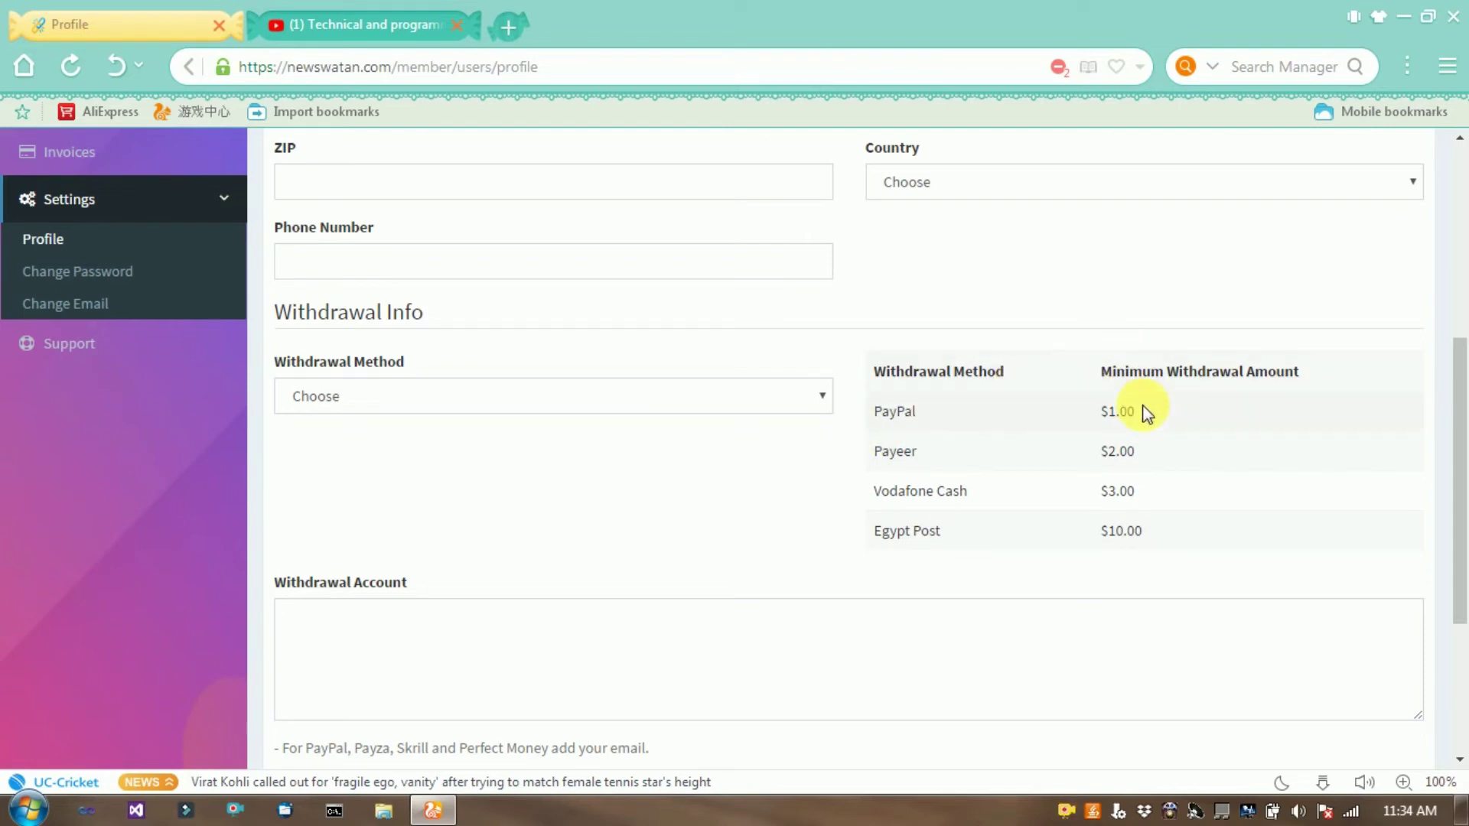
pyautogui.click(476, 398)
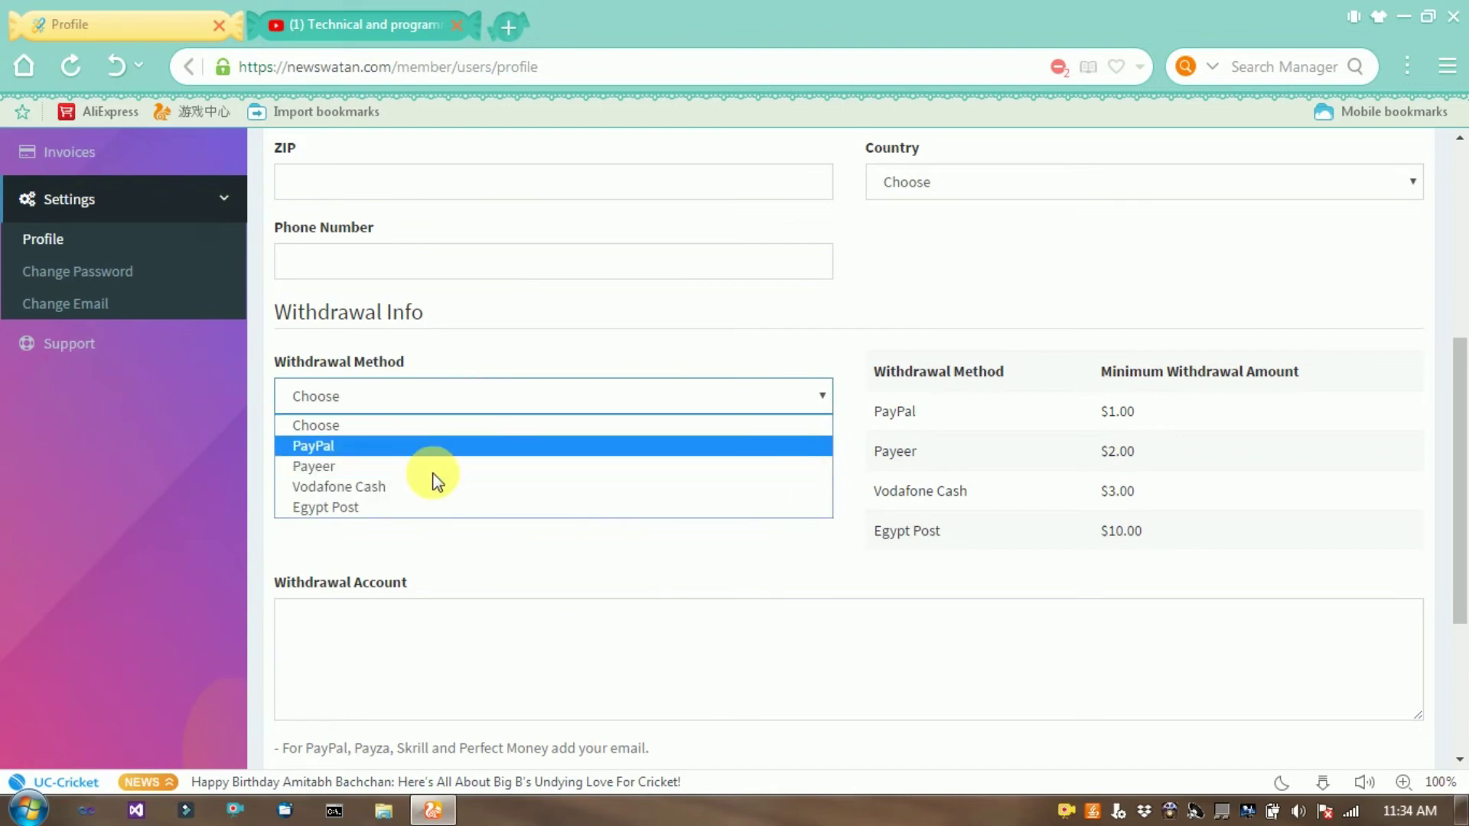
pyautogui.click(979, 669)
pyautogui.press('Tab')
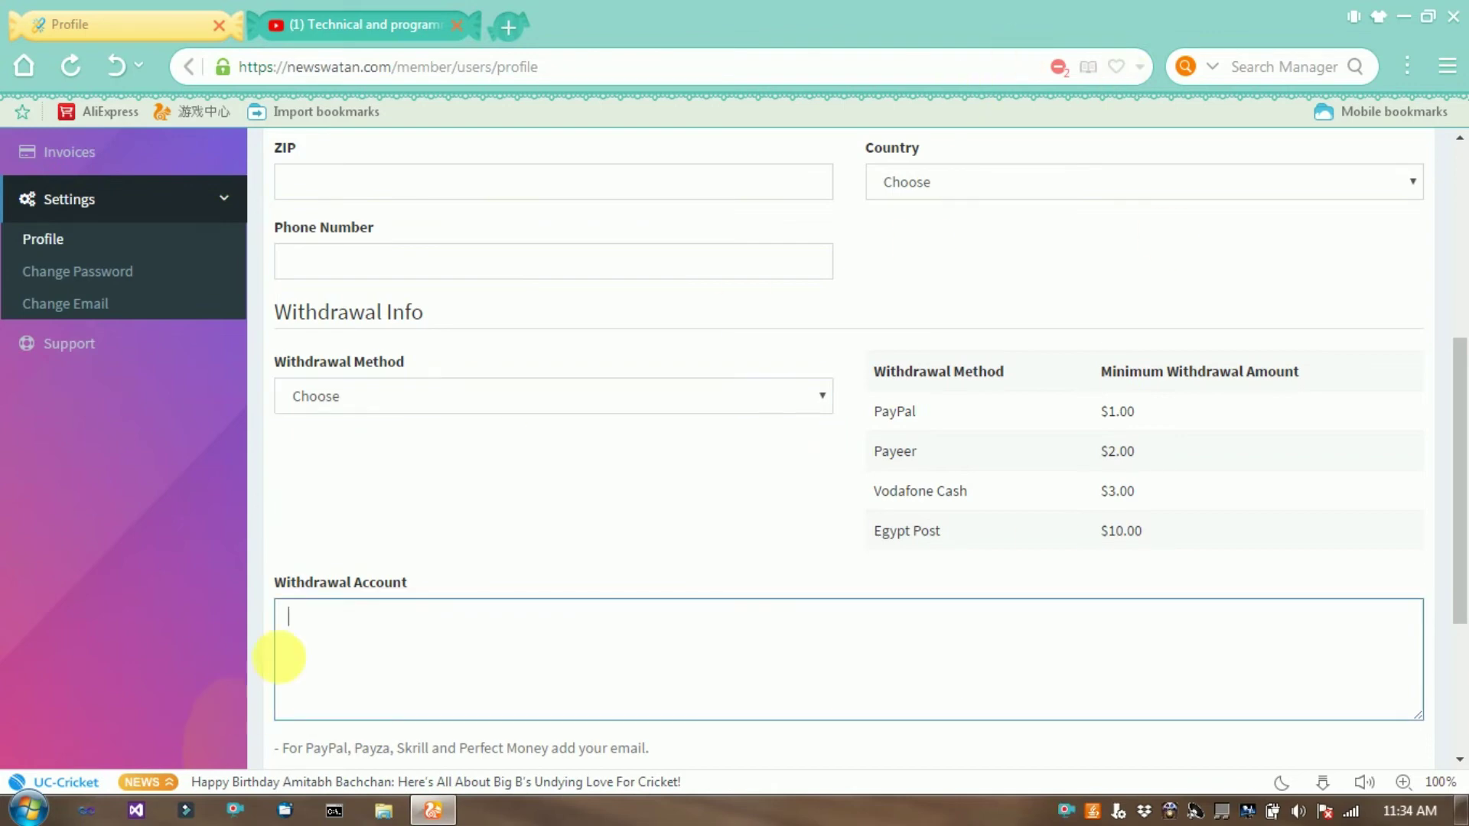
pyautogui.scroll(2, 394, 645)
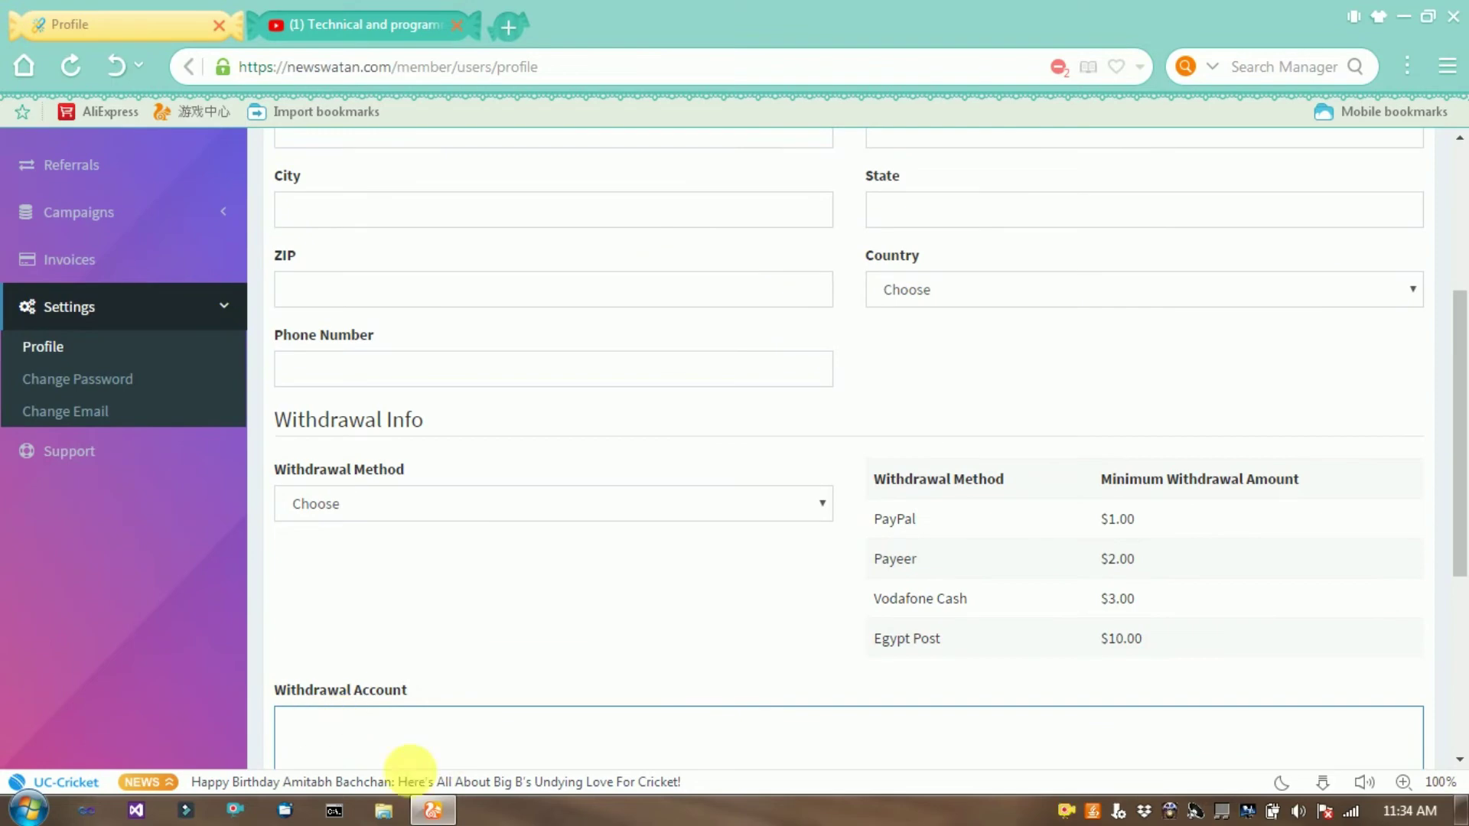
pyautogui.scroll(5, 509, 540)
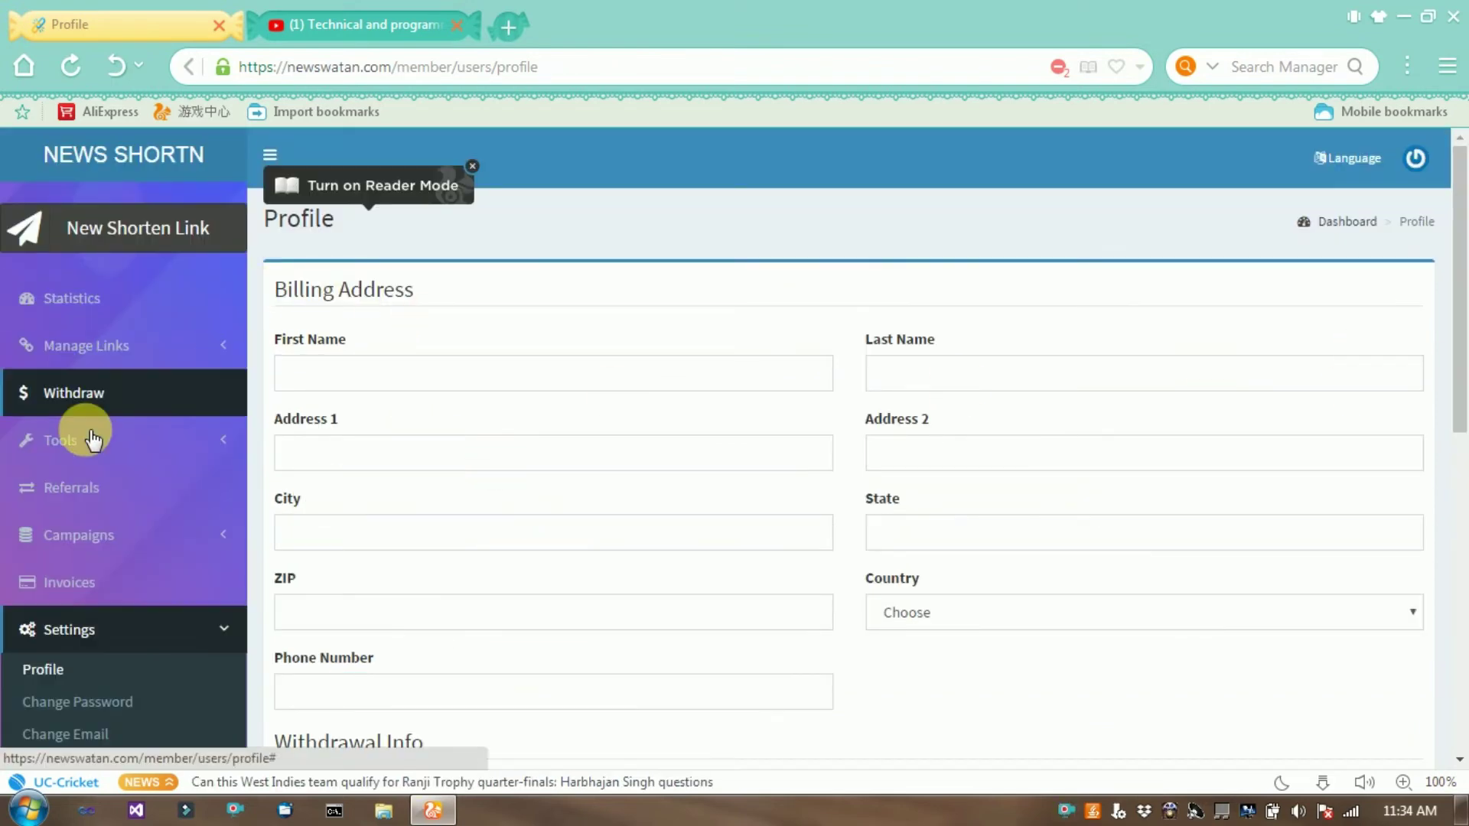
# View the Referrals page's referral link and 29% lifetime earnings offer, then go back to Statistics.
pyautogui.click(107, 395)
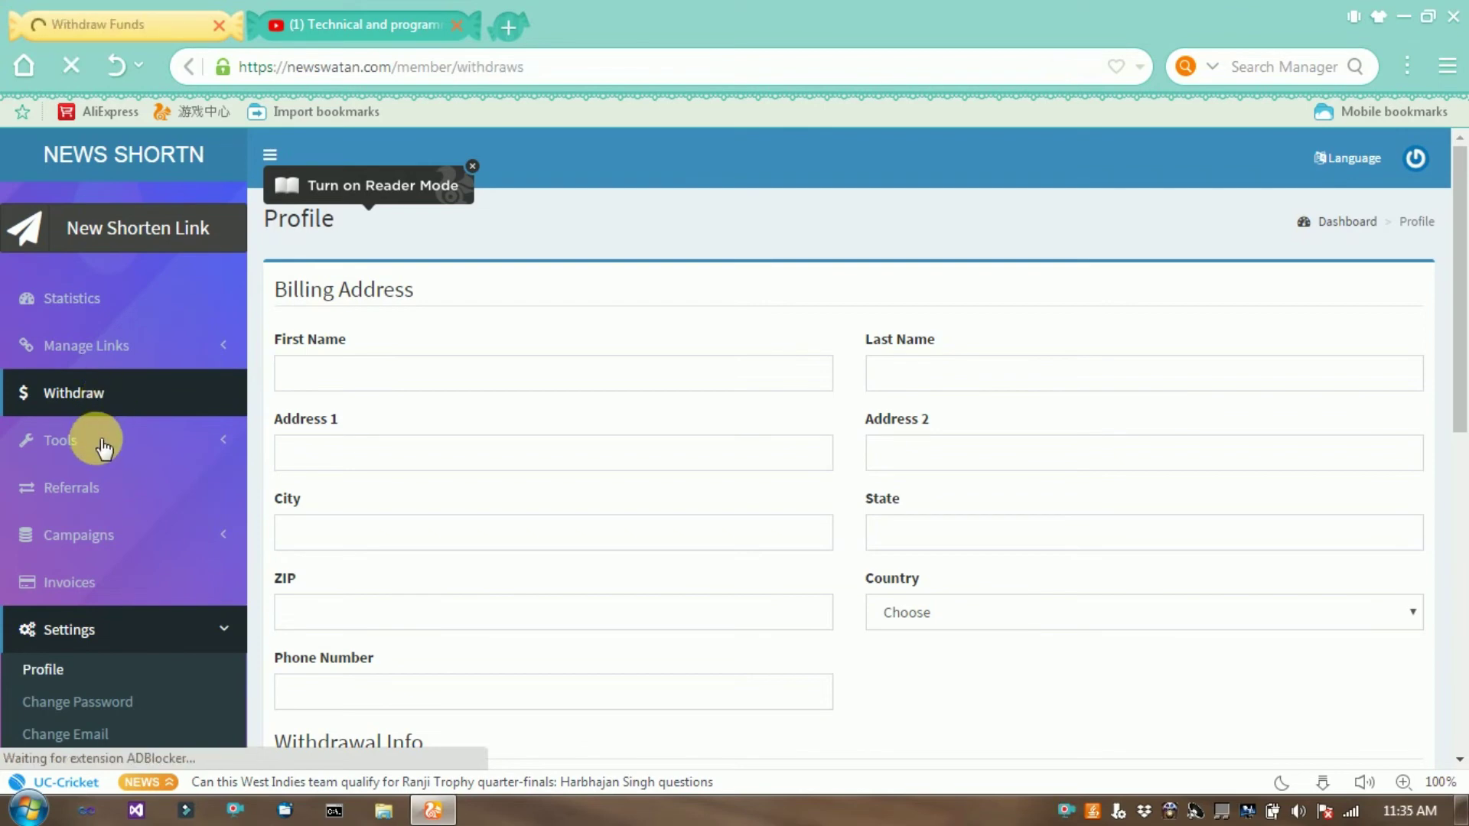
pyautogui.click(93, 487)
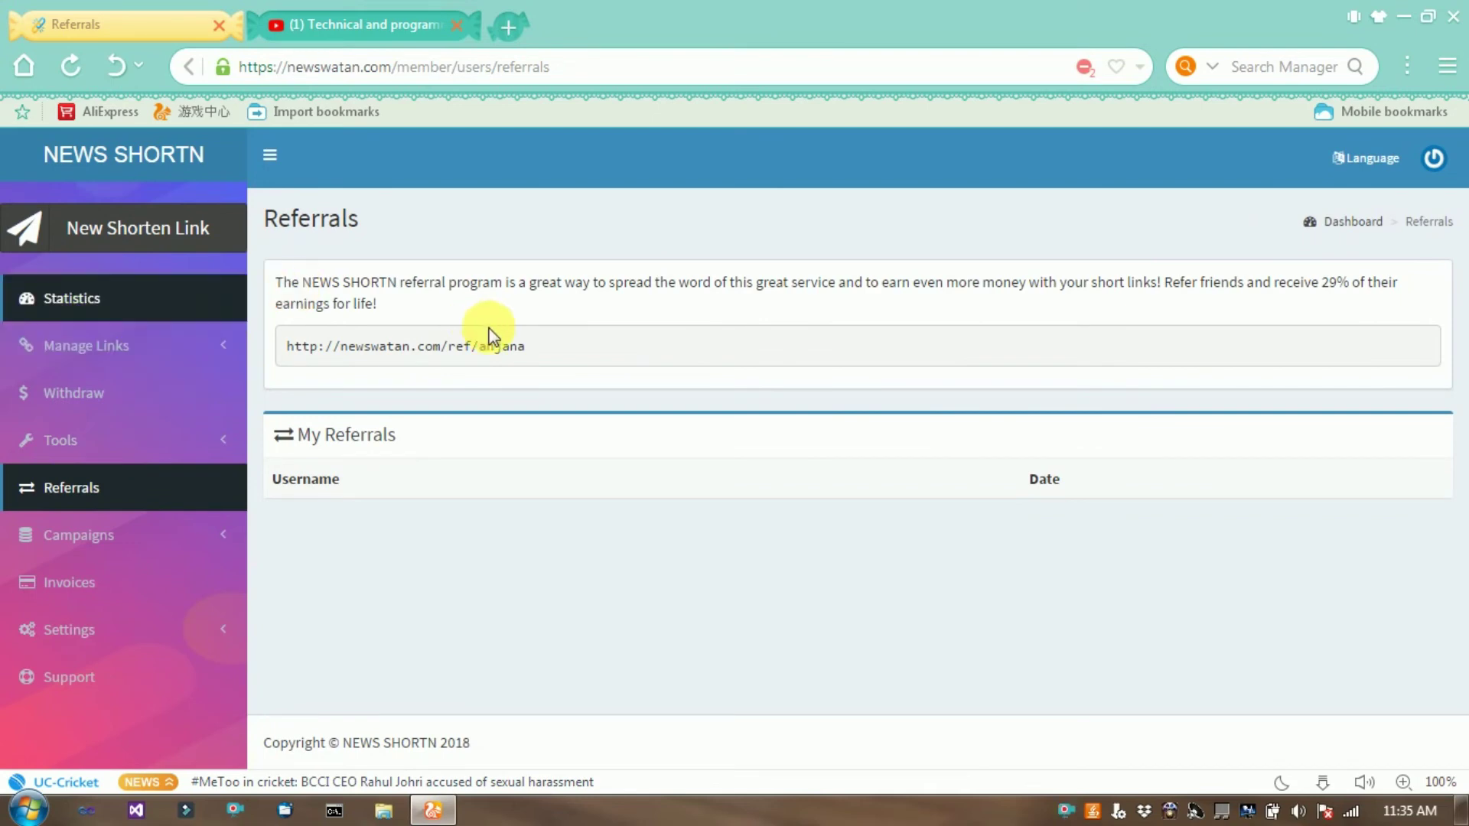
pyautogui.click(290, 346)
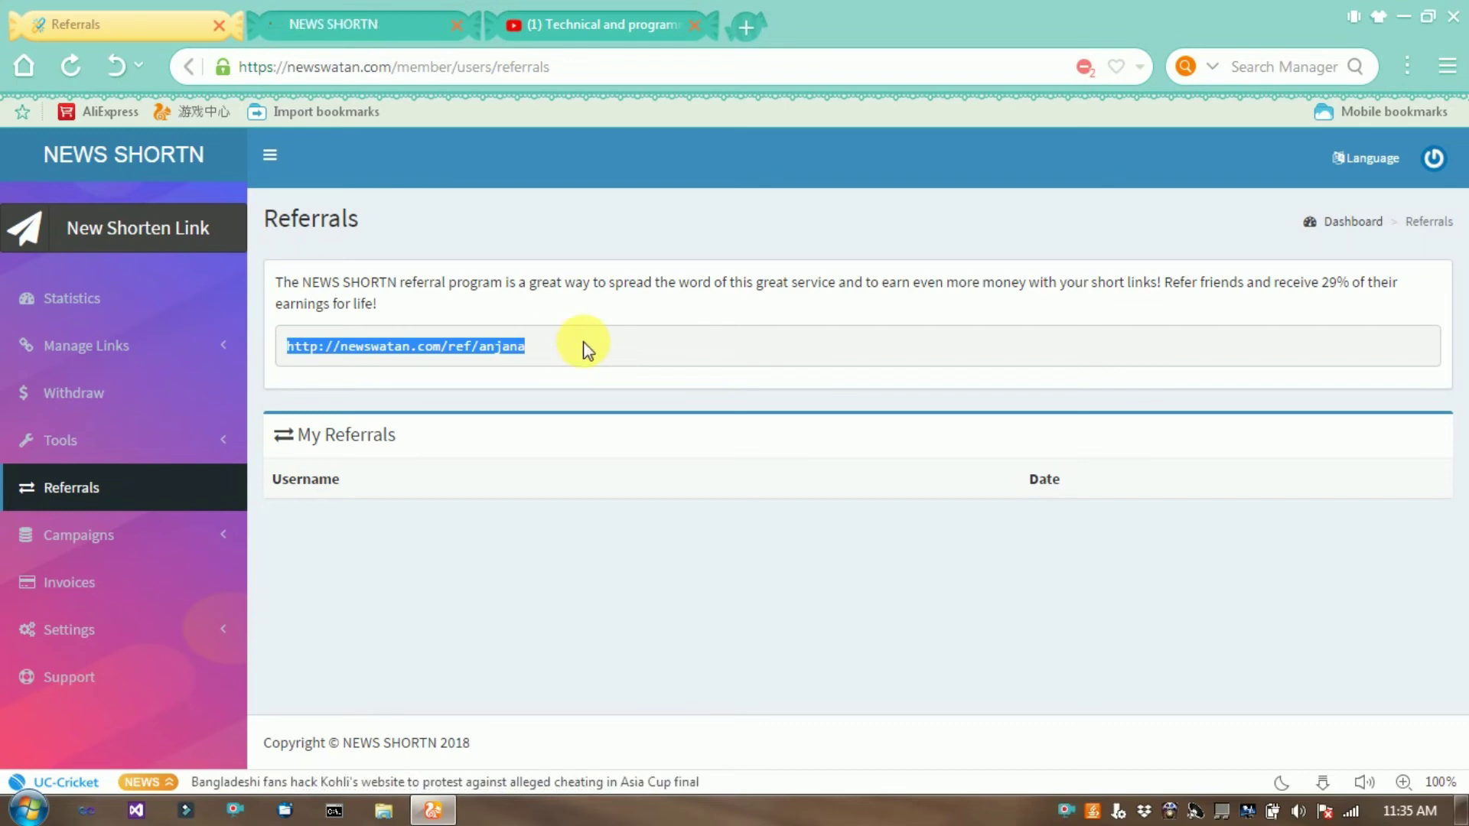
pyautogui.click(586, 350)
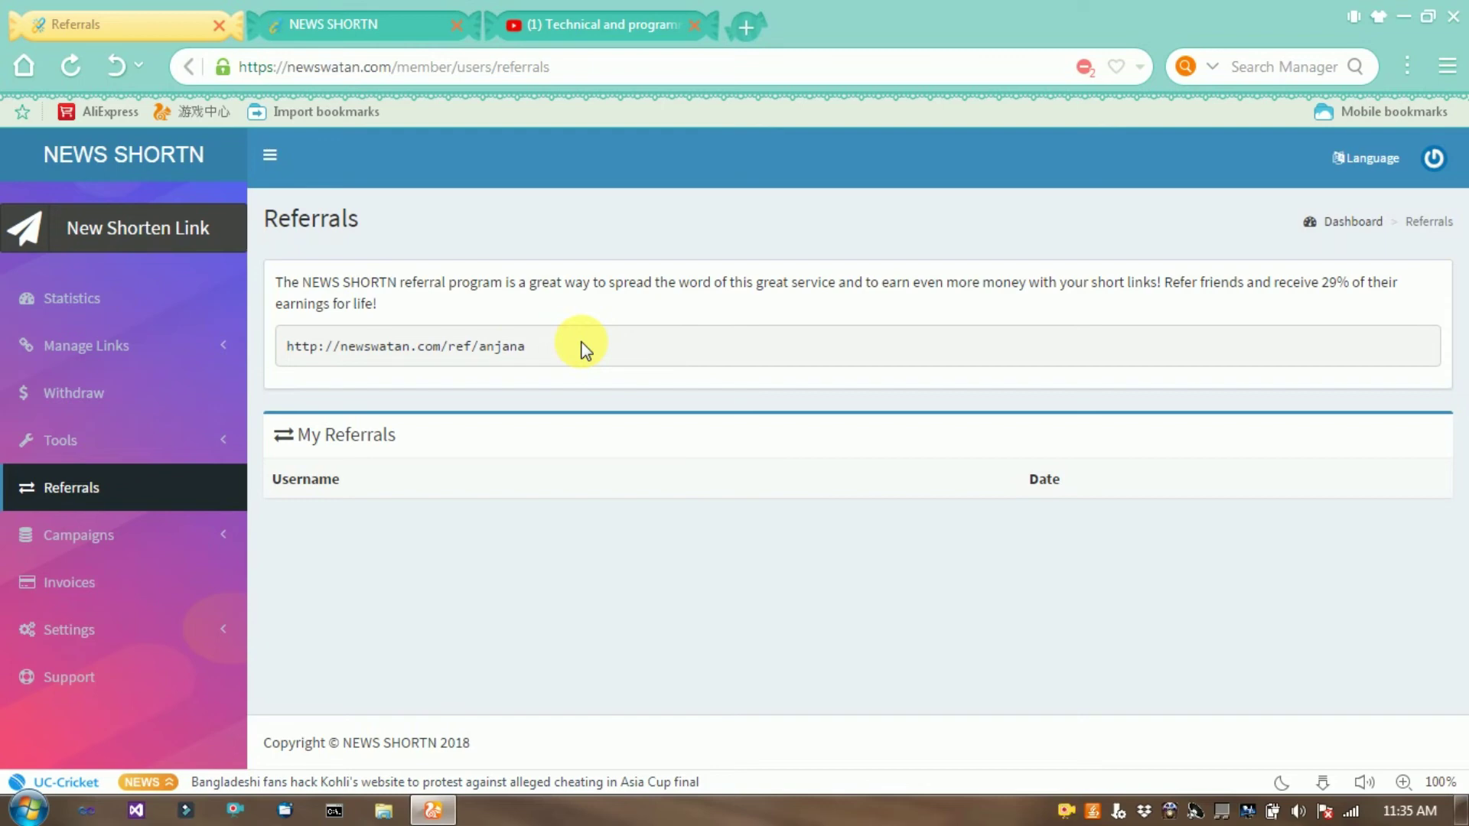
pyautogui.moveTo(1163, 283); pyautogui.dragTo(1389, 298)
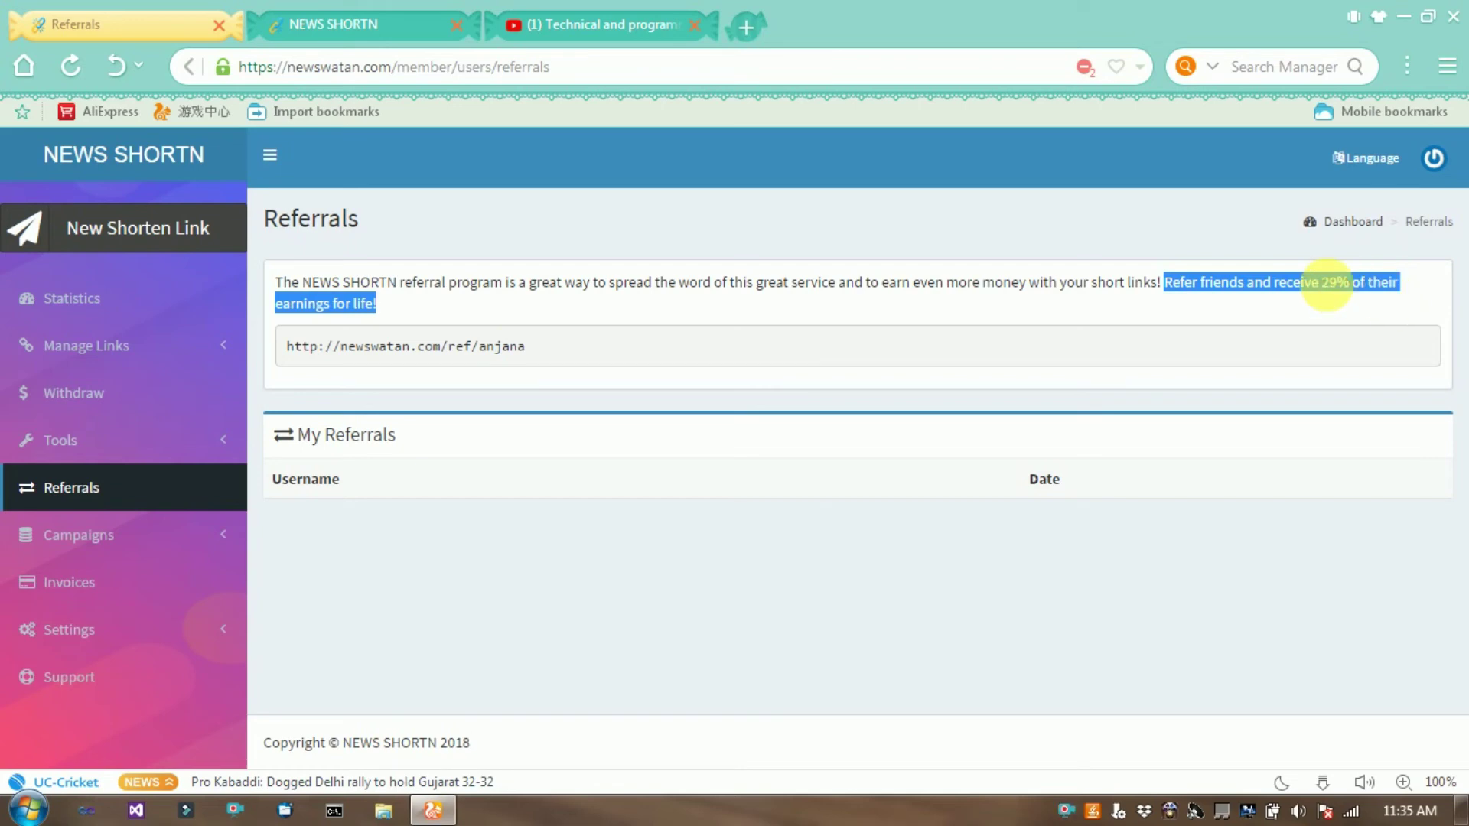
pyautogui.click(1296, 312)
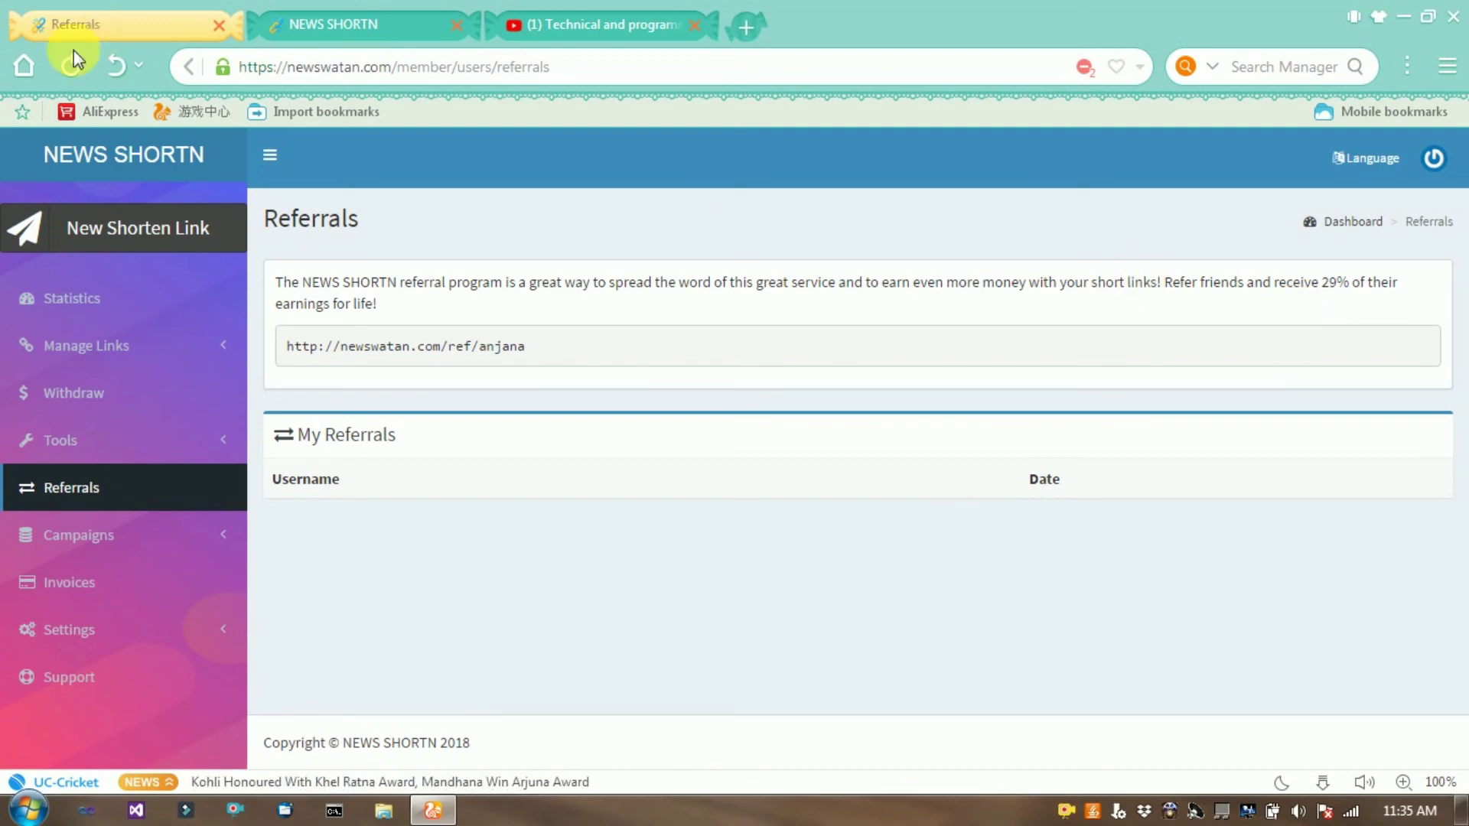
pyautogui.click(93, 309)
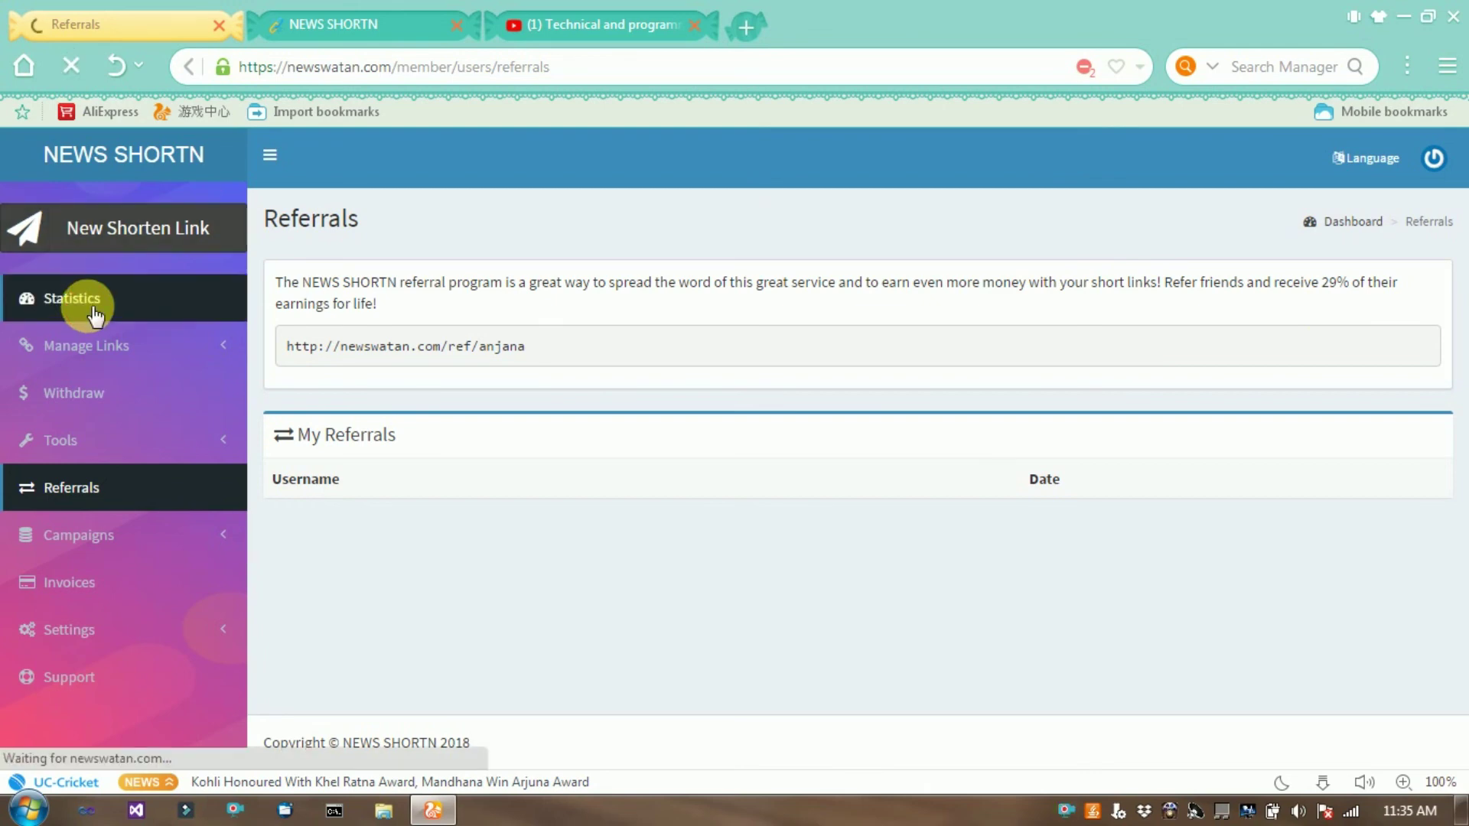